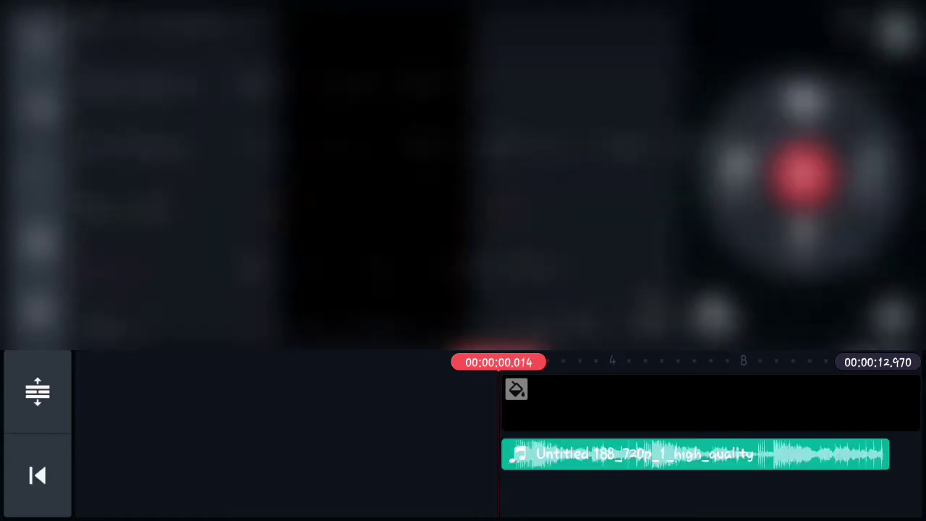
Replay the opening of the song to locate the first beat.
click(900, 324)
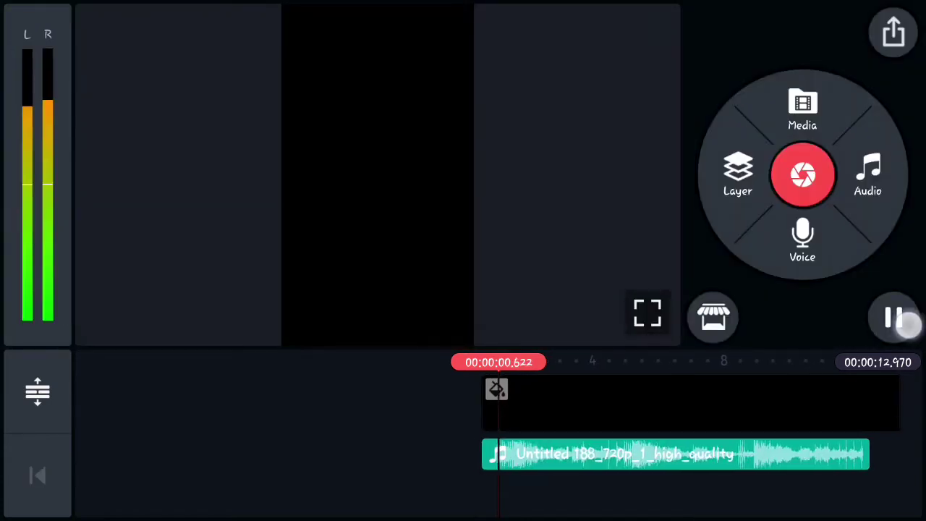
click(893, 323)
drag(769, 418, 695, 417)
scroll(390, 420, up, 3)
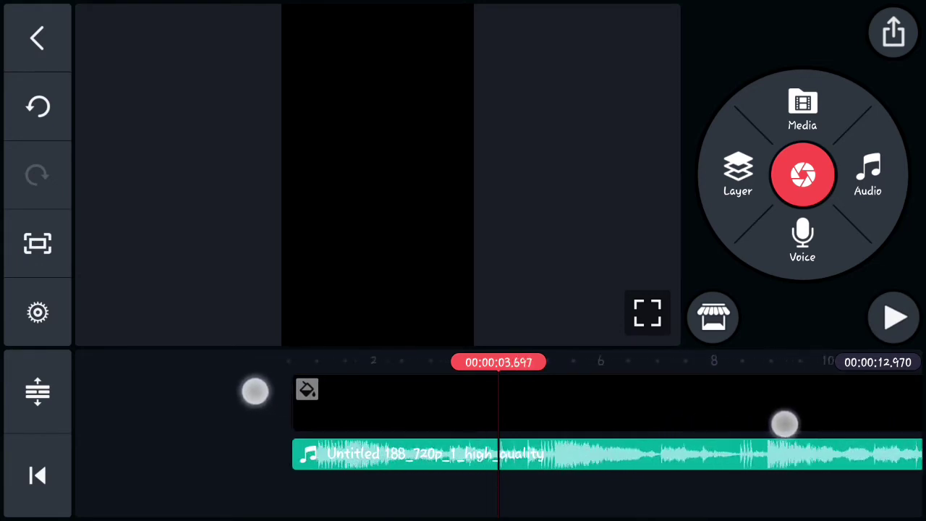
click(894, 317)
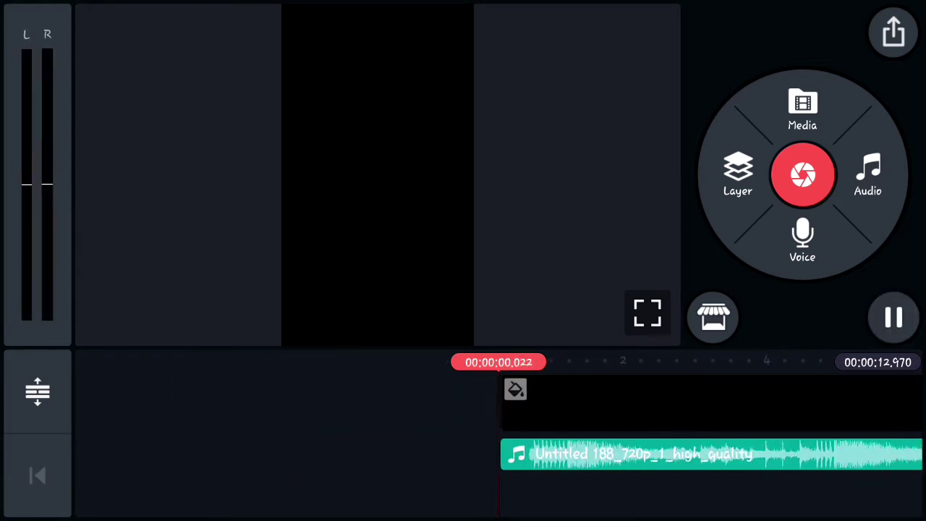
click(894, 316)
drag(773, 415, 806, 410)
click(895, 316)
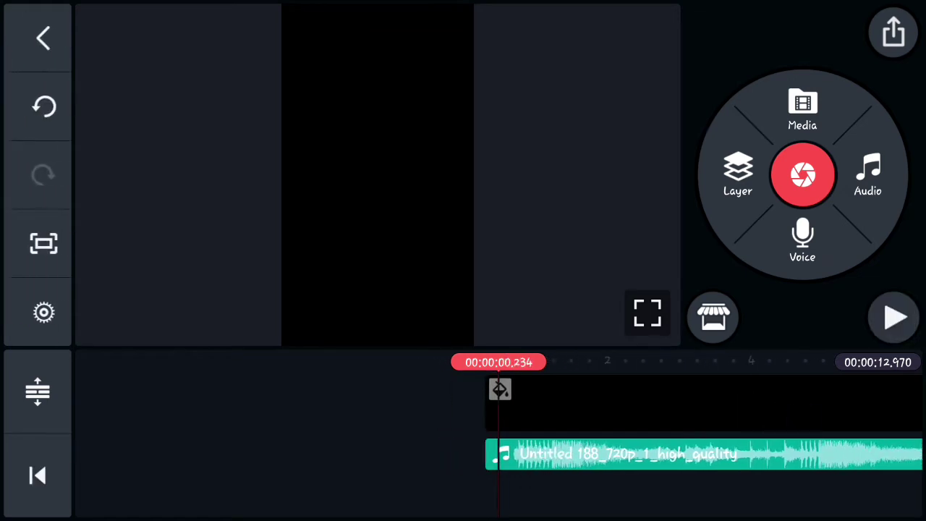
click(895, 317)
Mark the first few beats by stopping playback on each one.
click(895, 325)
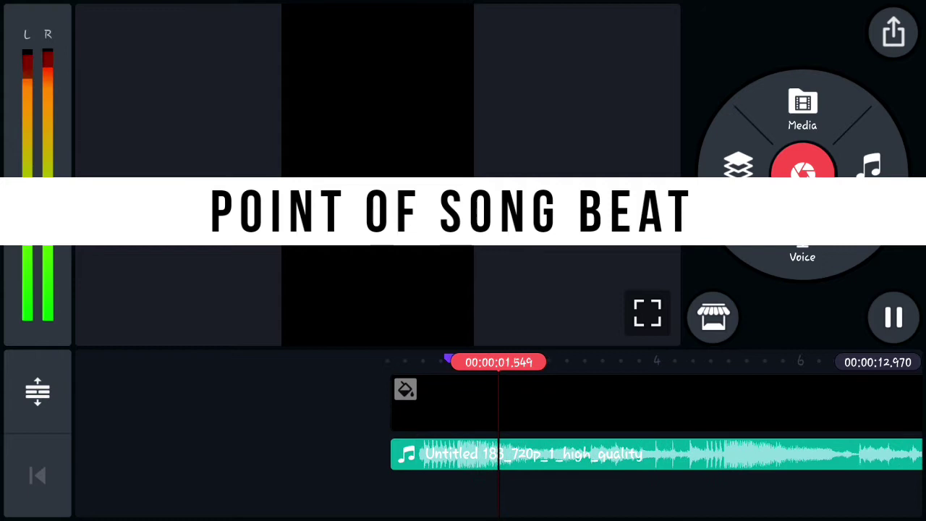
click(896, 327)
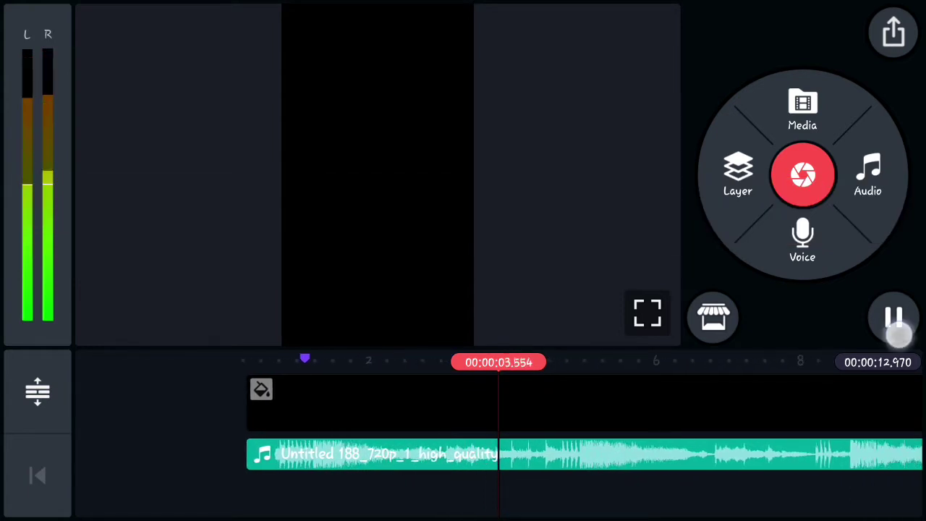
drag(716, 419, 746, 422)
click(900, 325)
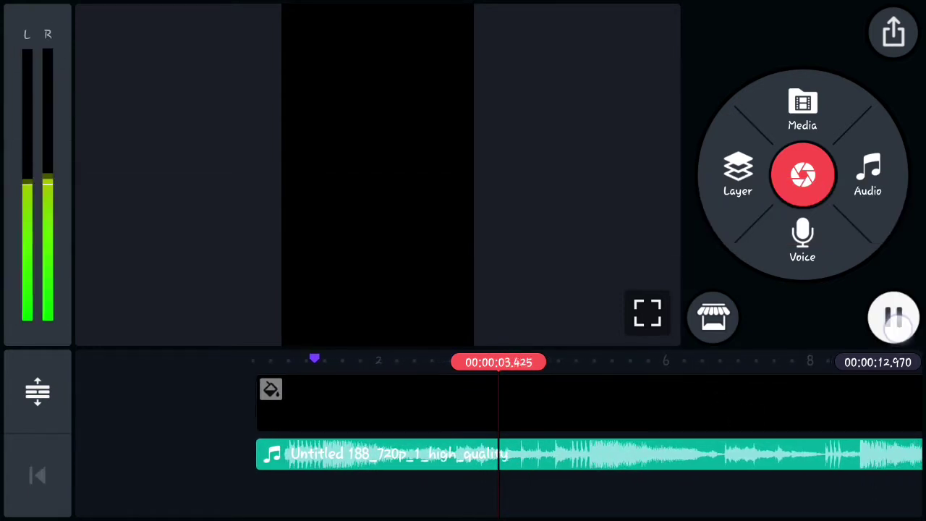
click(895, 316)
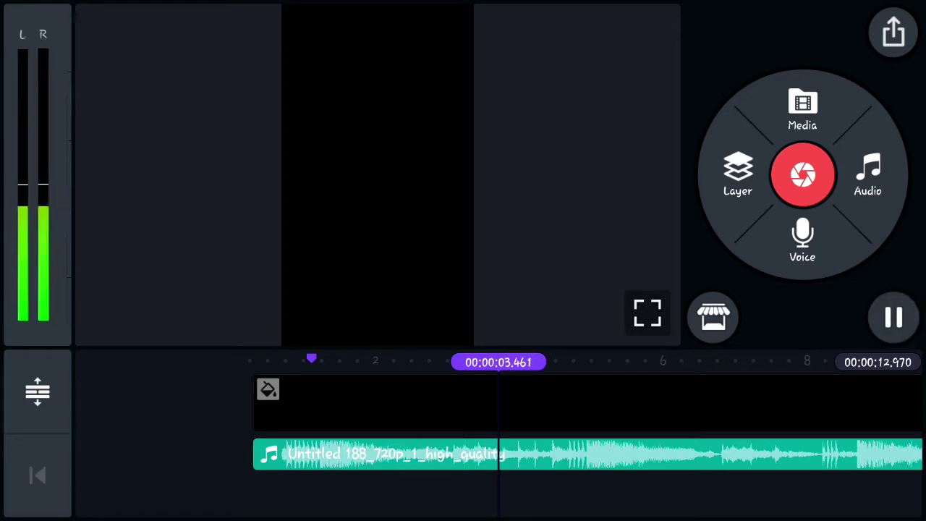
click(895, 317)
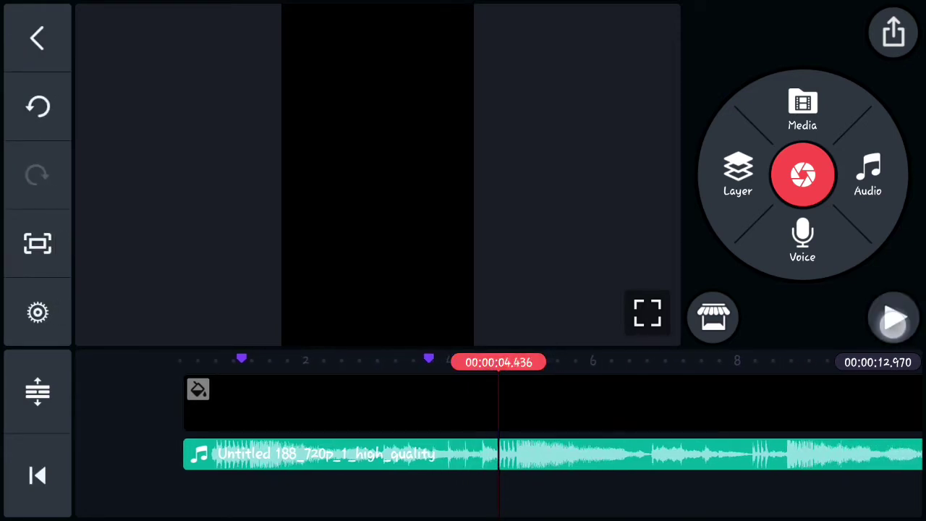
click(893, 322)
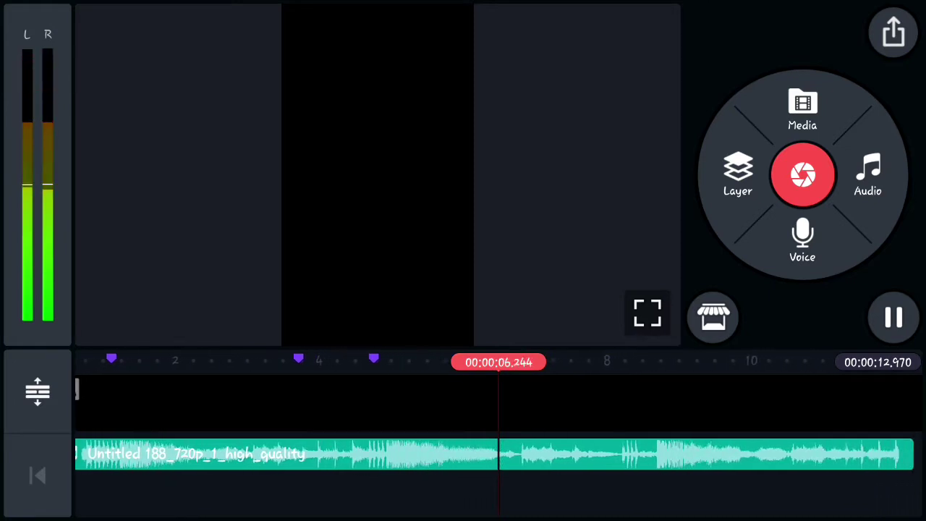
click(894, 317)
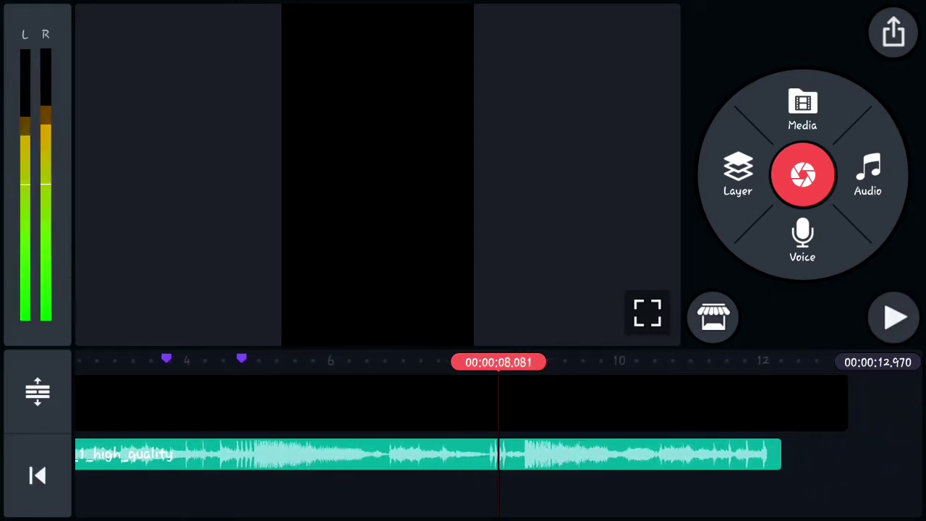
Scrub onto the later beats and mark them through about nine seconds.
drag(753, 412, 775, 412)
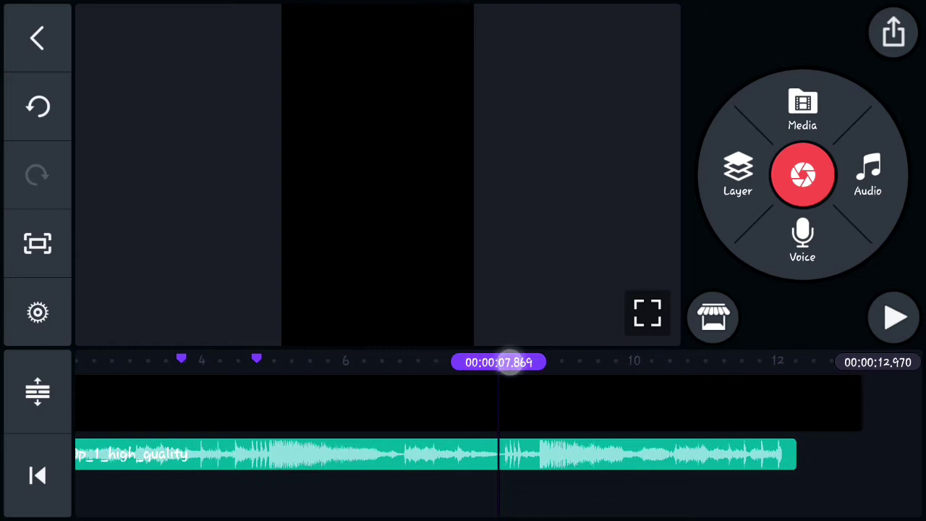
click(899, 310)
drag(723, 412, 752, 421)
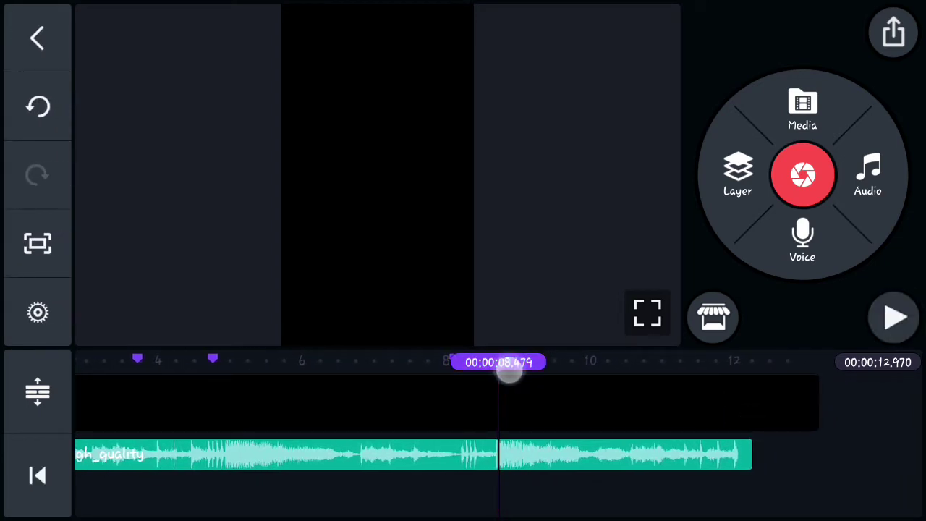
click(896, 311)
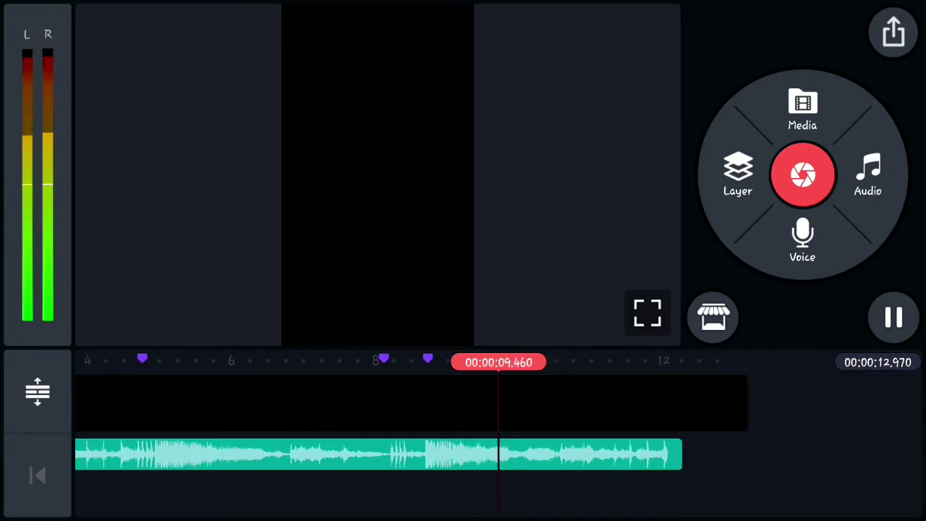
click(893, 317)
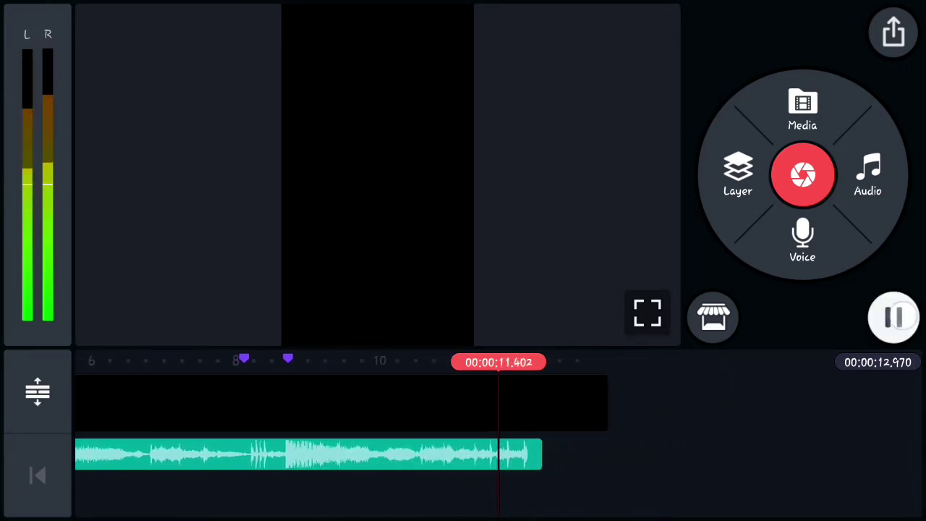
drag(733, 419, 751, 419)
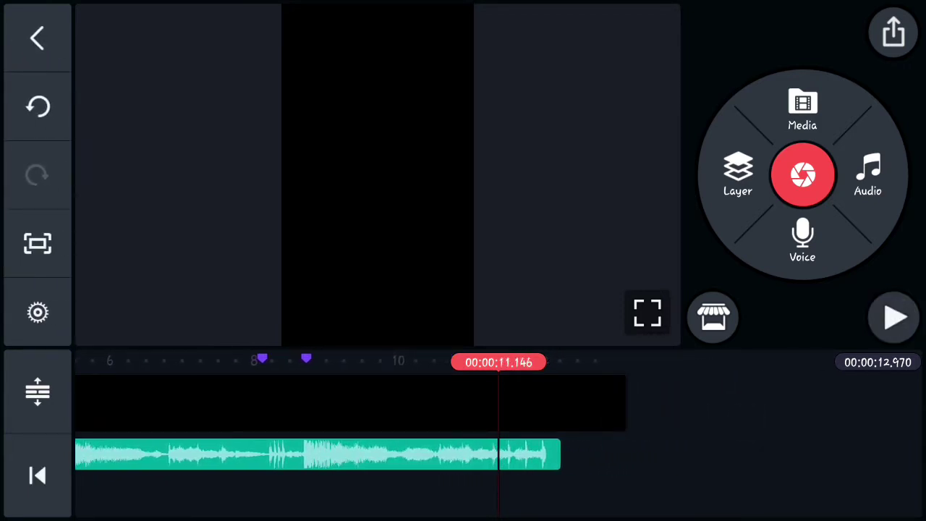
Trim the black background clip so it ends where the song ends.
click(538, 450)
drag(689, 436, 624, 436)
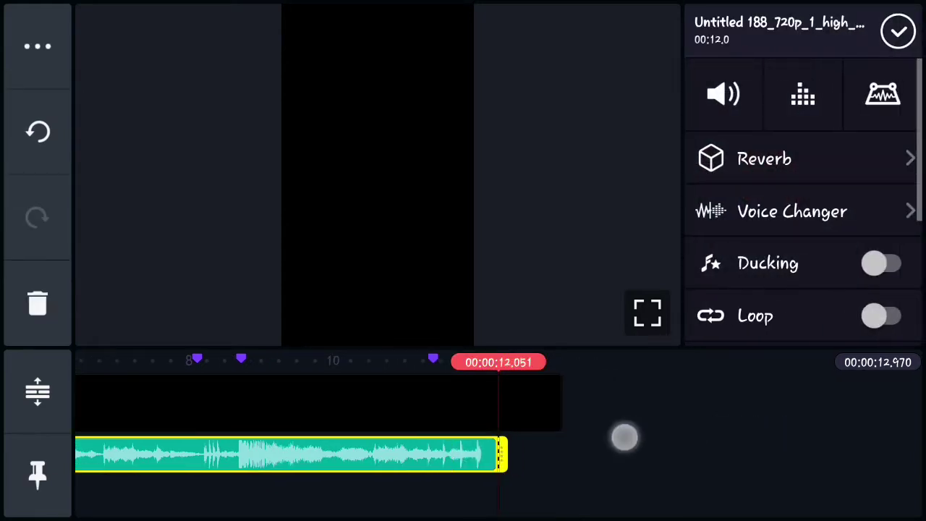
click(529, 398)
click(805, 94)
click(837, 138)
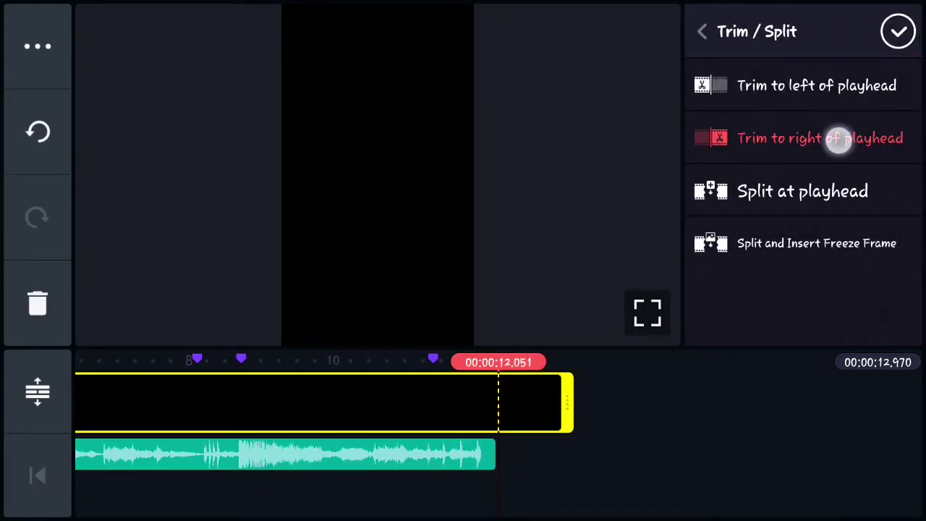
click(666, 407)
drag(587, 389, 815, 388)
Delete the black background clip from the start of the timeline.
click(38, 475)
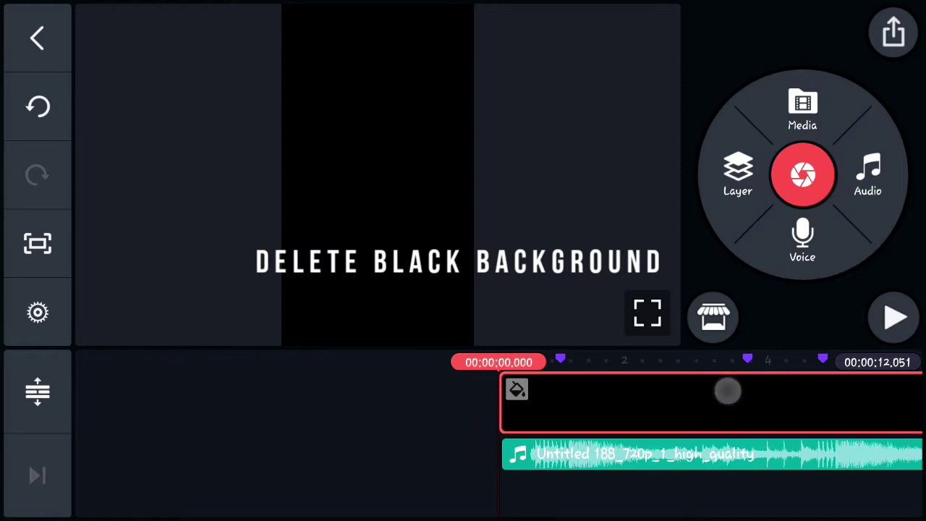
click(727, 390)
click(38, 307)
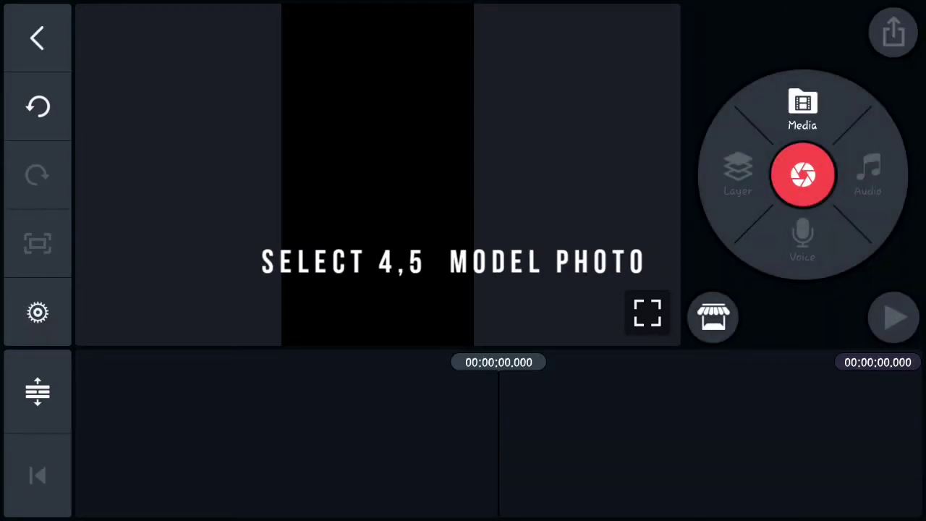
Import the Telegram model photos onto the timeline above the music and preview them.
click(802, 109)
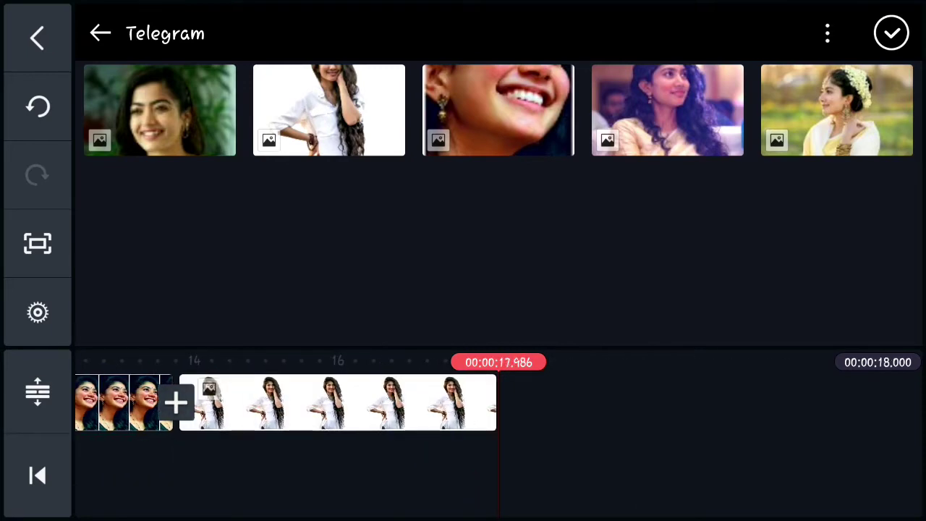
click(891, 33)
drag(768, 398, 911, 398)
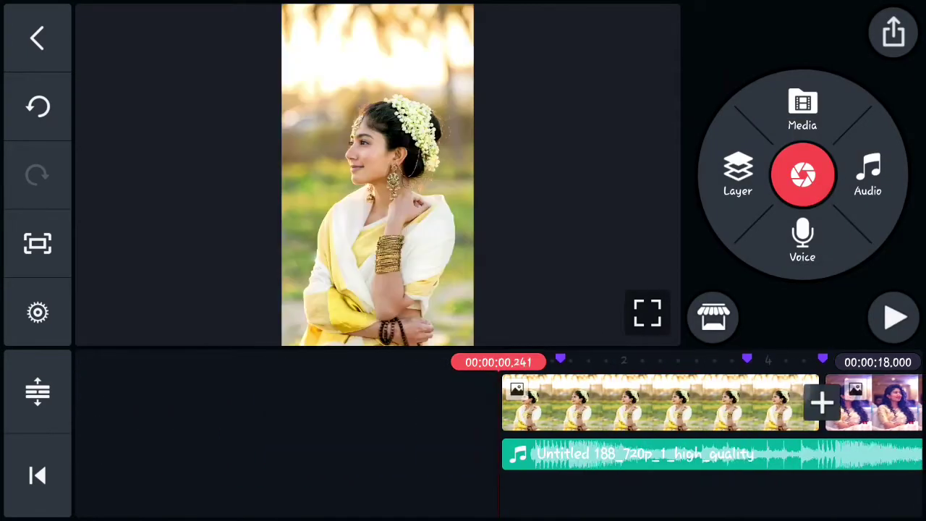
drag(752, 398, 766, 396)
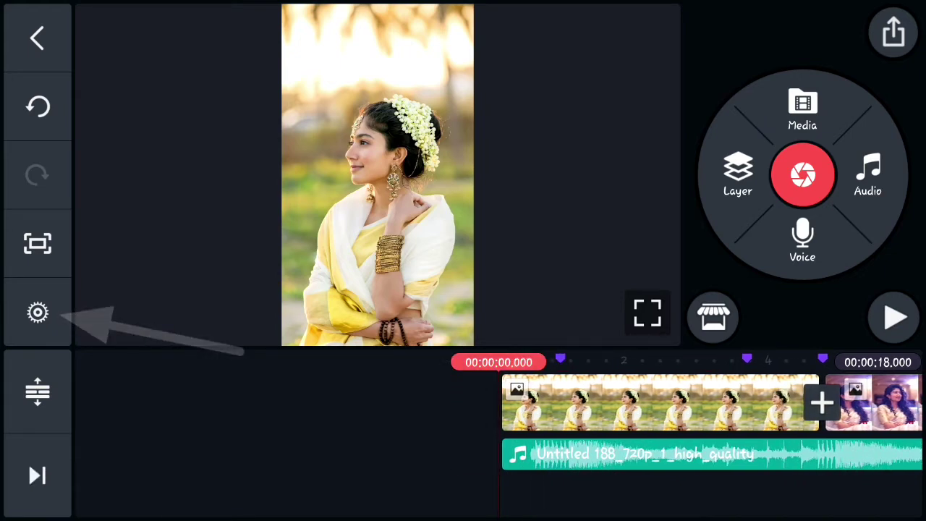
Set the default photo clip duration to its minimum, keeping Fill screen.
click(37, 312)
click(60, 425)
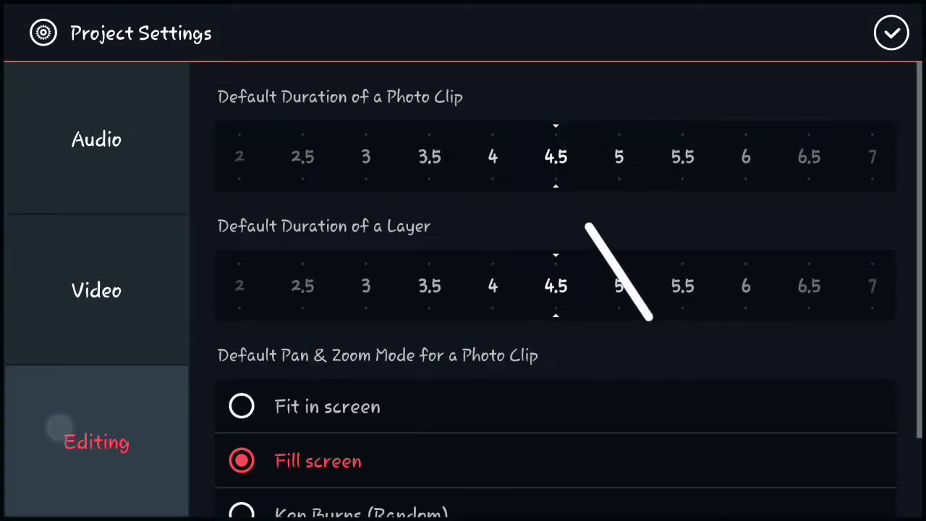
drag(641, 165, 821, 159)
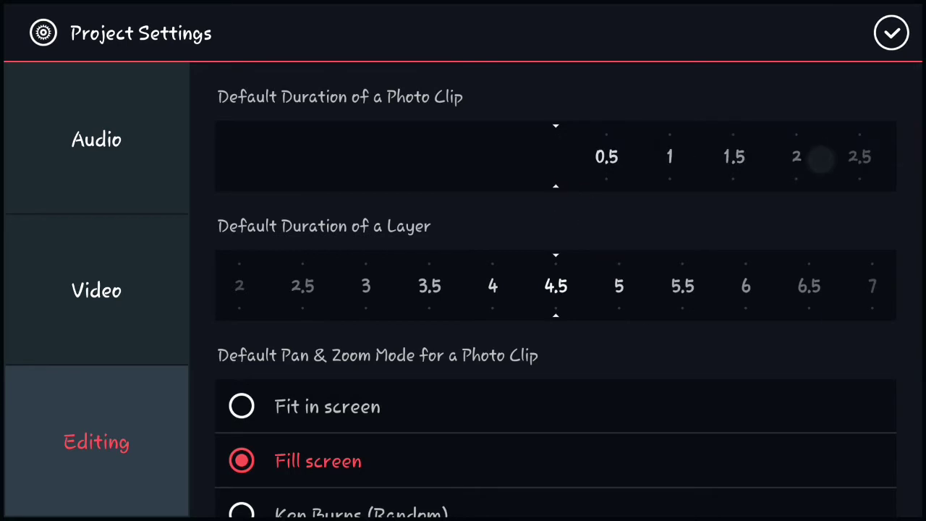
click(663, 453)
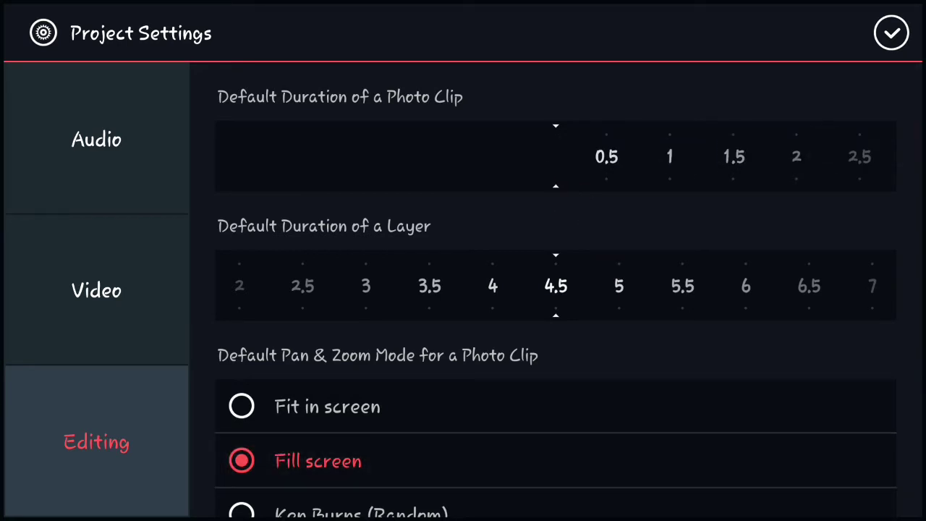
key(Escape)
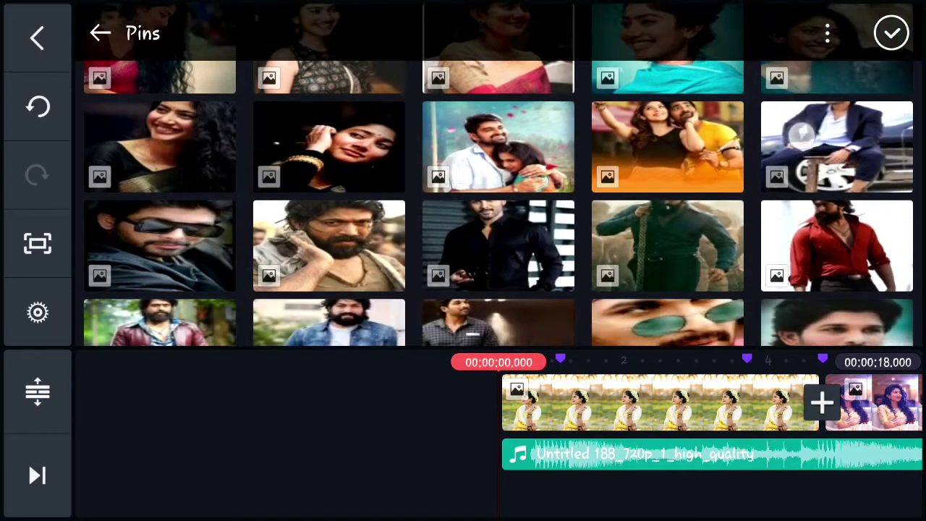
Insert quick Pins photos before the first clip and drag the music to 0:00.
scroll(498, 174, up, 2)
click(142, 268)
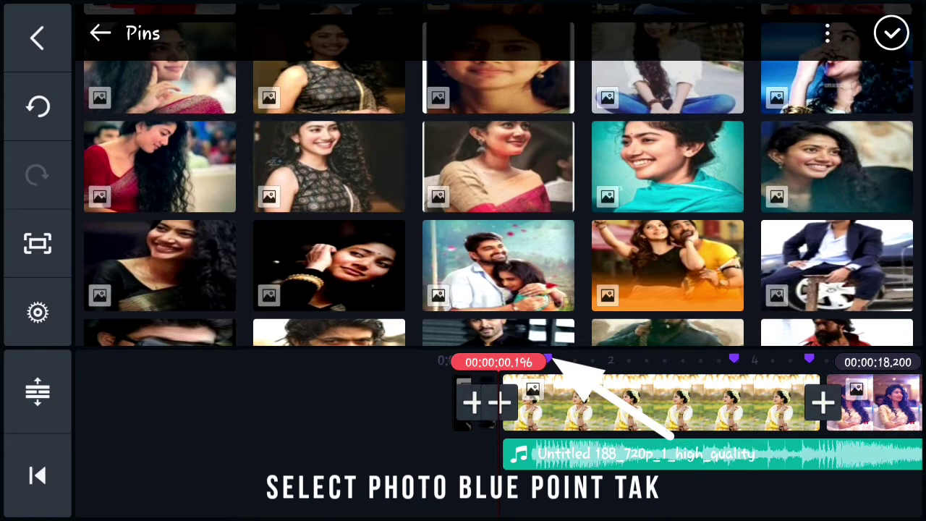
click(860, 162)
click(725, 150)
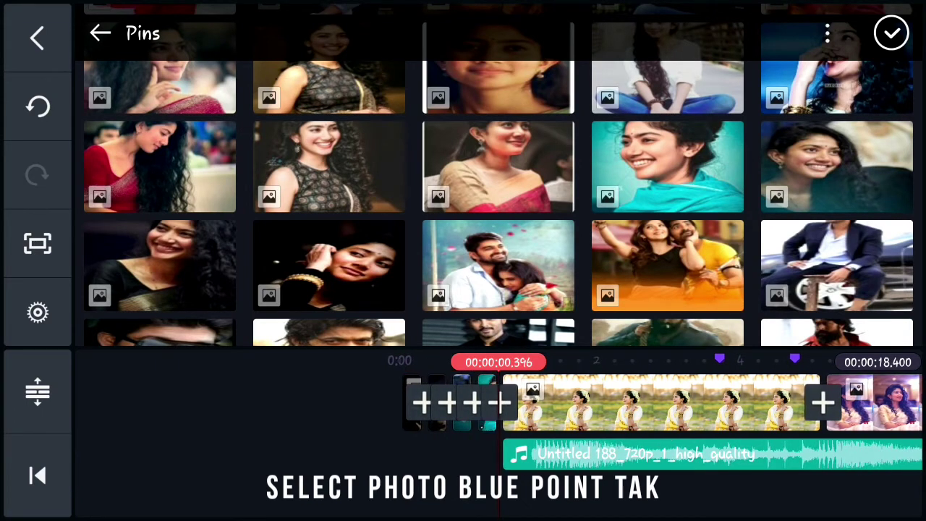
click(188, 176)
click(861, 87)
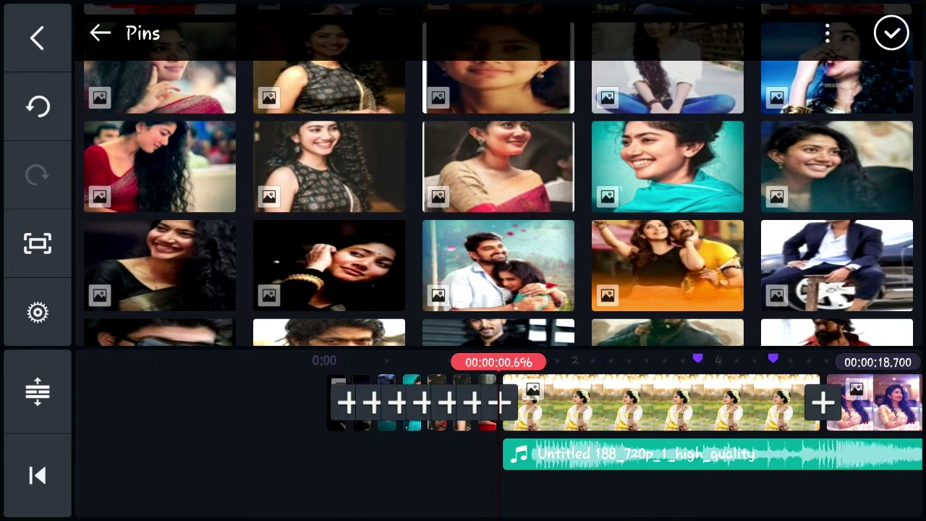
click(719, 100)
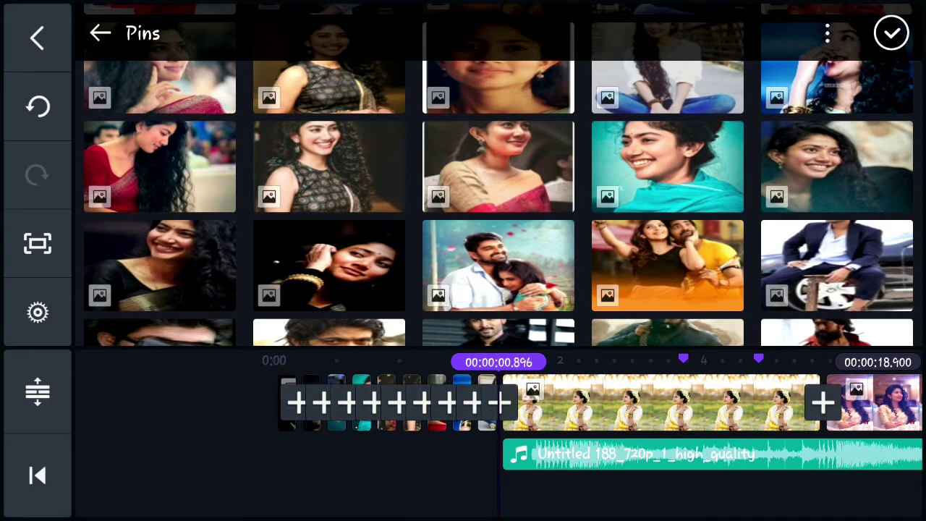
click(31, 124)
click(891, 33)
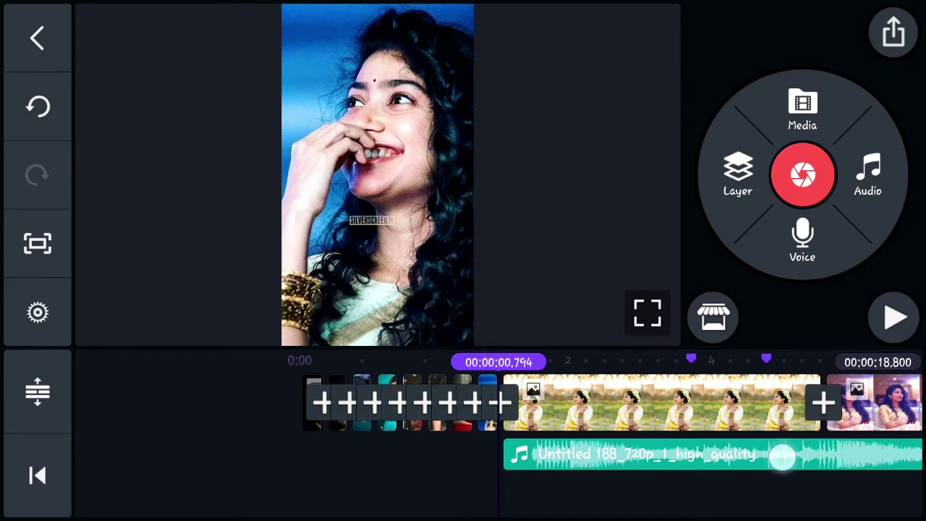
drag(779, 457, 559, 450)
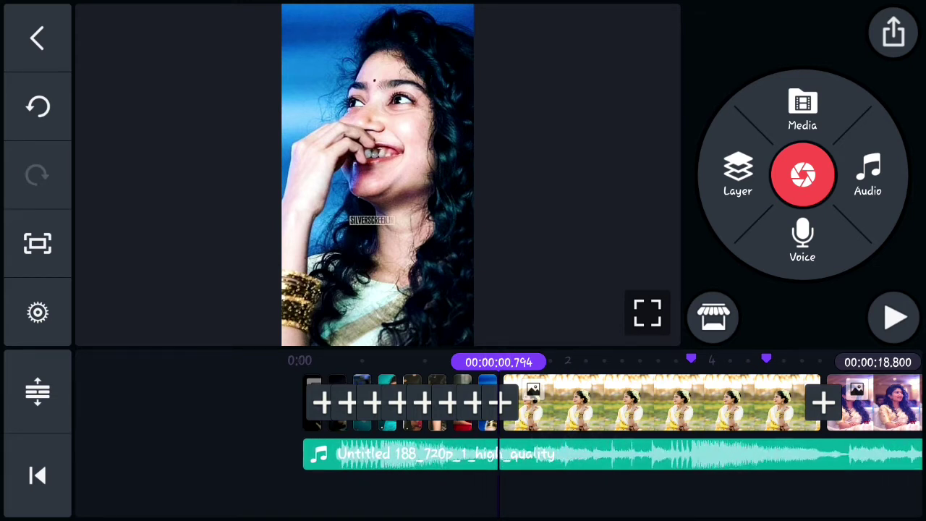
Apply Call Me DJ graphic 01 to the flower-crown photo, ending its effect at 0.801 s.
mouse_move(687, 414)
mouse_down()
mouse_move(613, 417)
mouse_move(694, 421)
mouse_move(682, 423)
mouse_up()
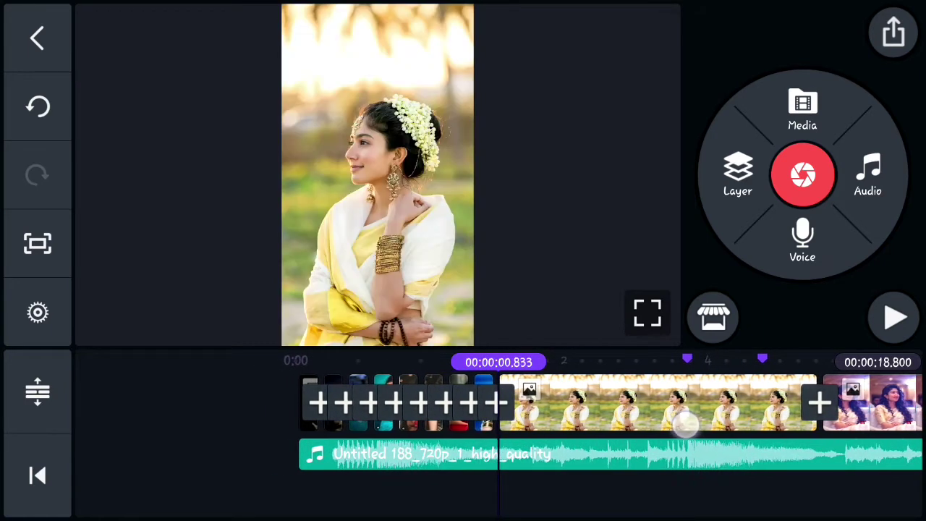
click(672, 403)
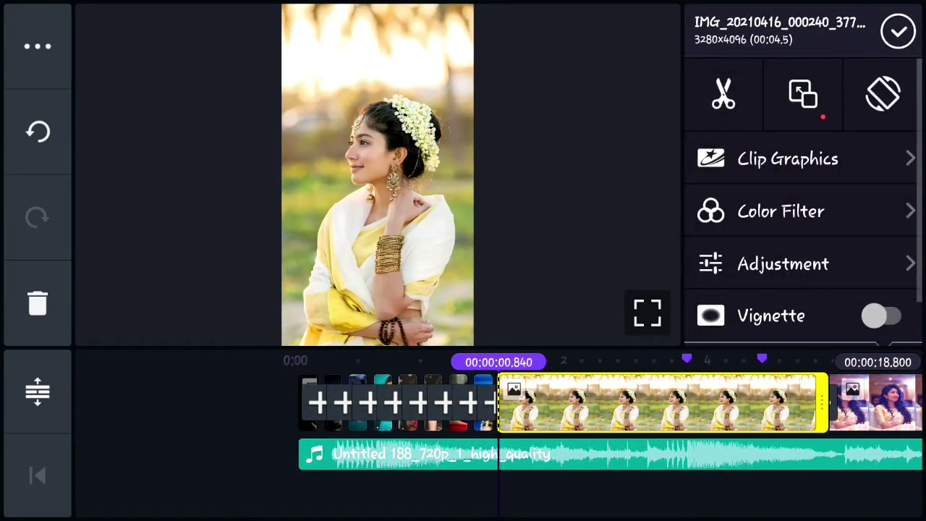
click(825, 152)
drag(810, 221, 839, 93)
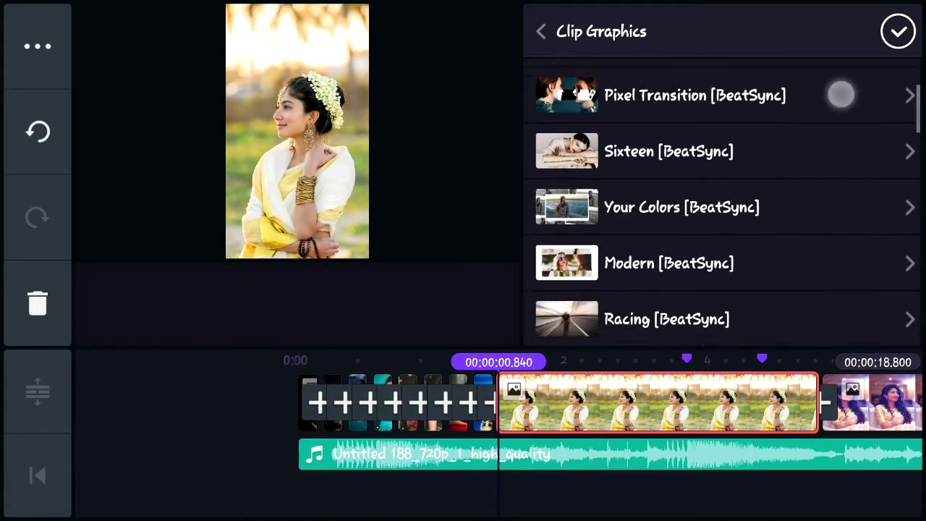
drag(794, 190, 824, 111)
click(750, 238)
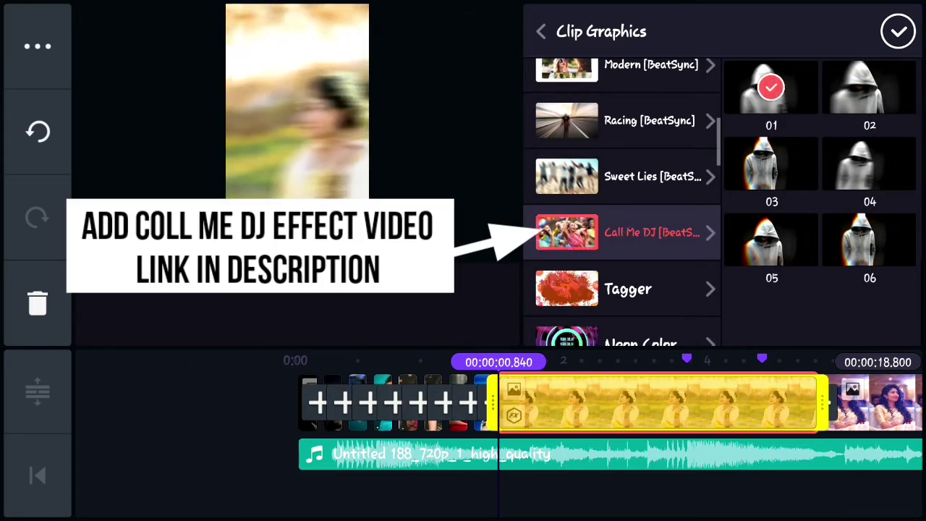
drag(822, 409, 557, 469)
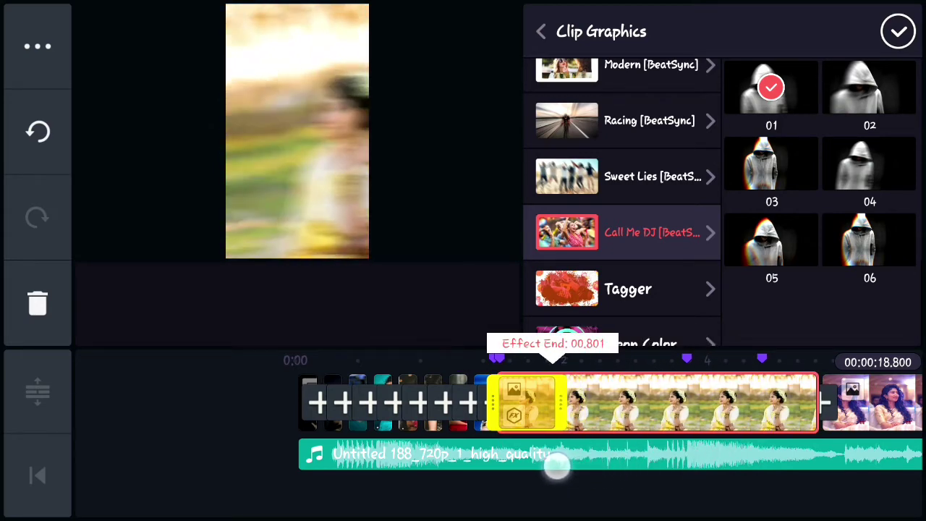
Split the flower-crown photo at about 3.48 seconds and delete its tail.
click(899, 32)
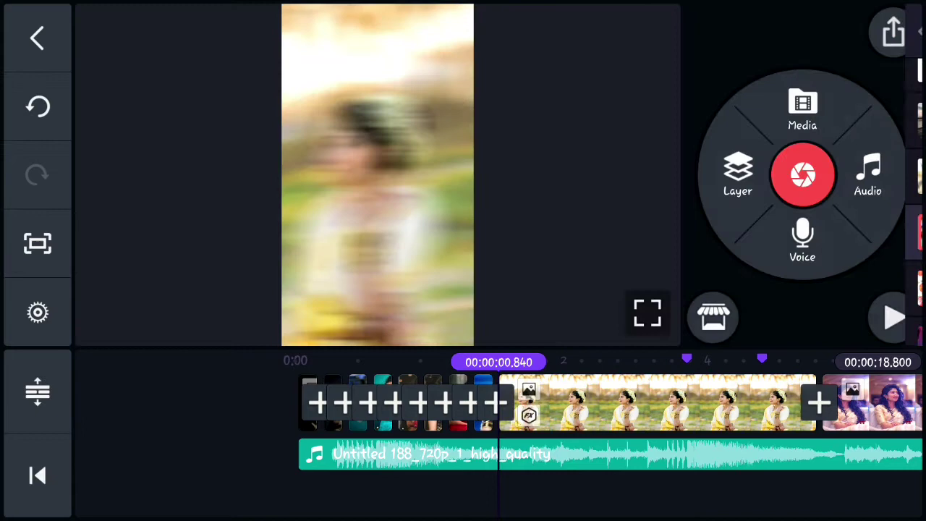
mouse_move(846, 428)
mouse_down()
mouse_move(740, 452)
mouse_move(650, 459)
mouse_up()
click(569, 408)
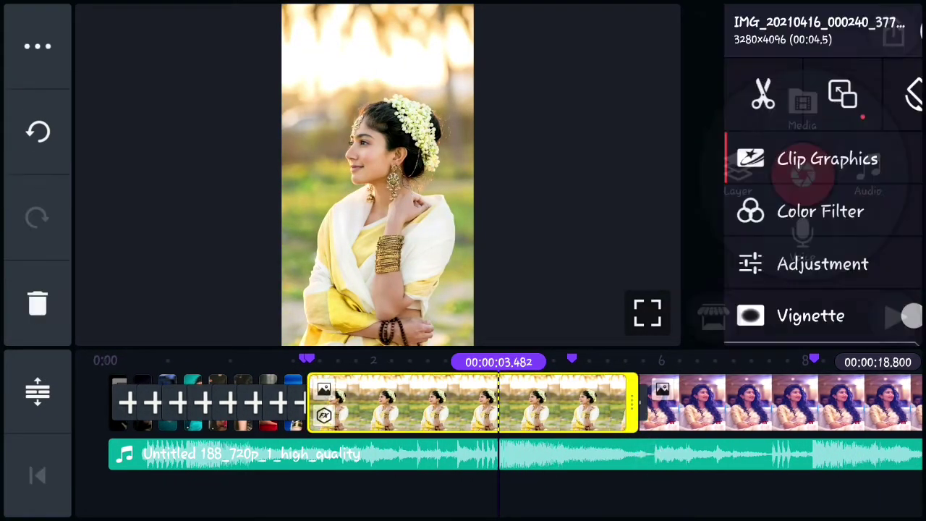
click(723, 93)
click(804, 191)
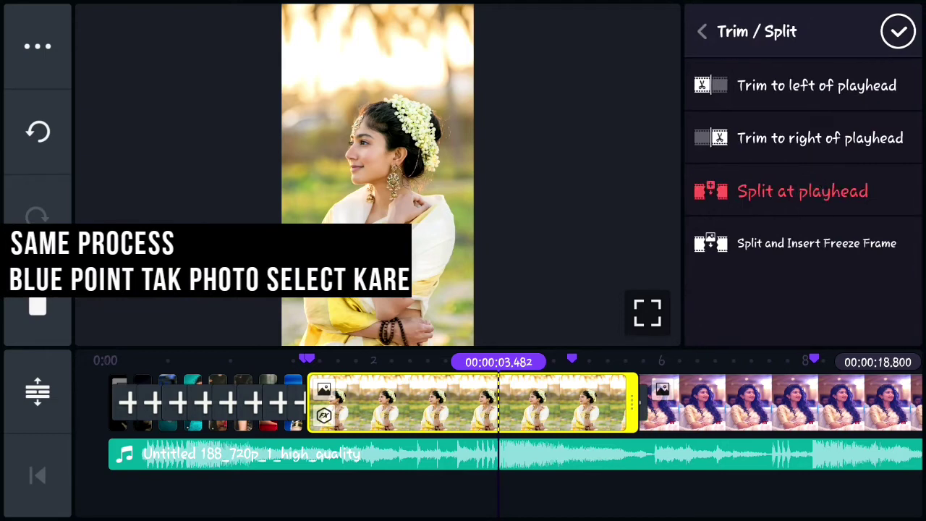
click(568, 399)
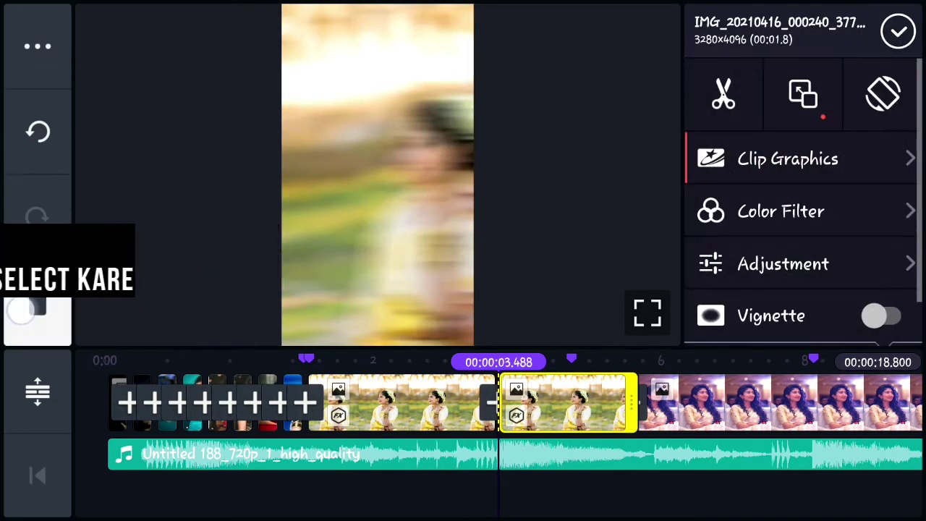
click(38, 308)
drag(578, 401, 562, 402)
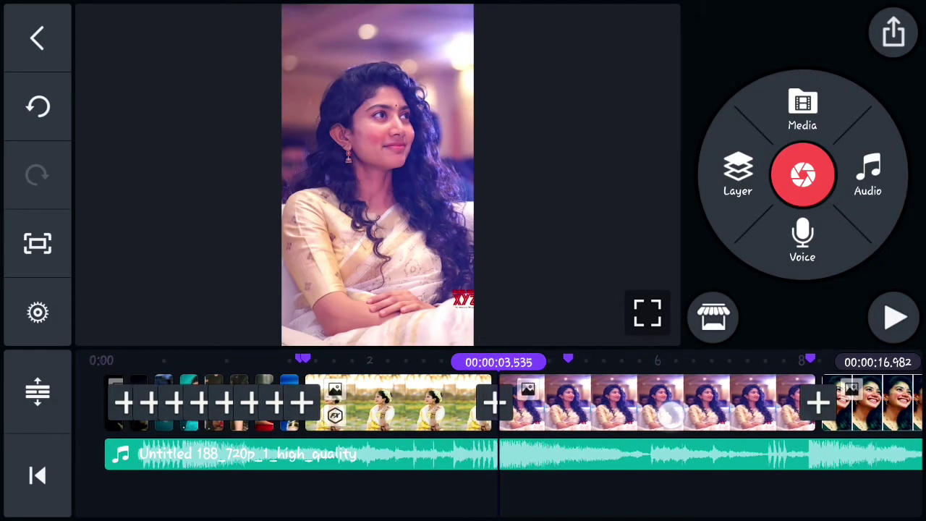
Insert ten quick Pins photos after the flower-crown clip, reaching 17.982 seconds.
click(802, 110)
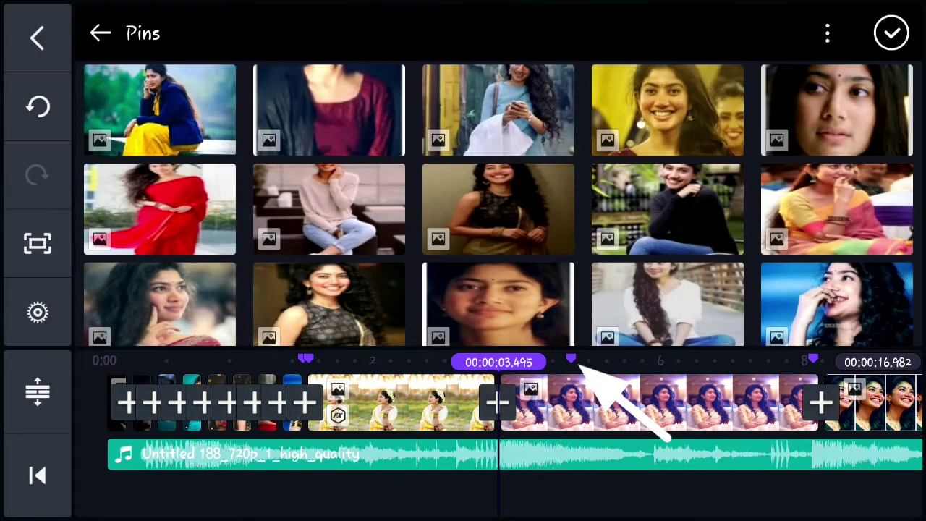
click(296, 113)
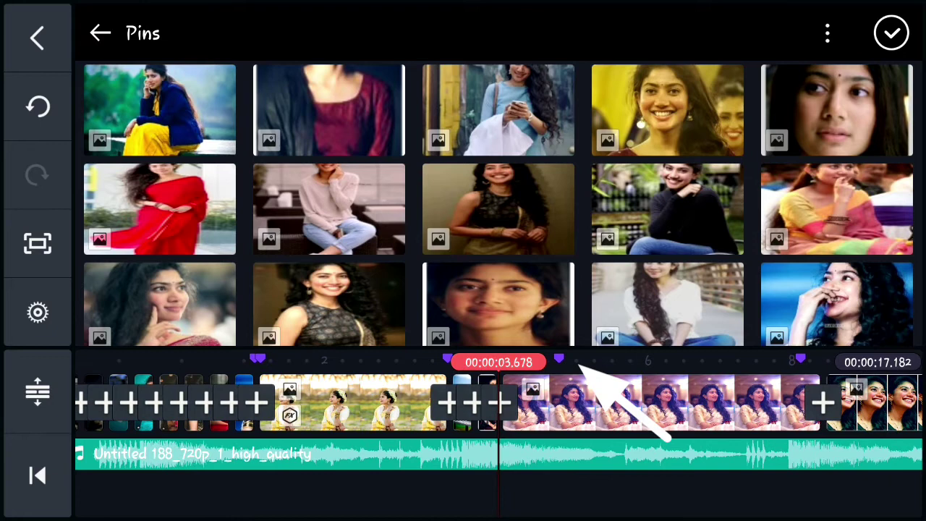
click(528, 120)
click(666, 109)
click(836, 108)
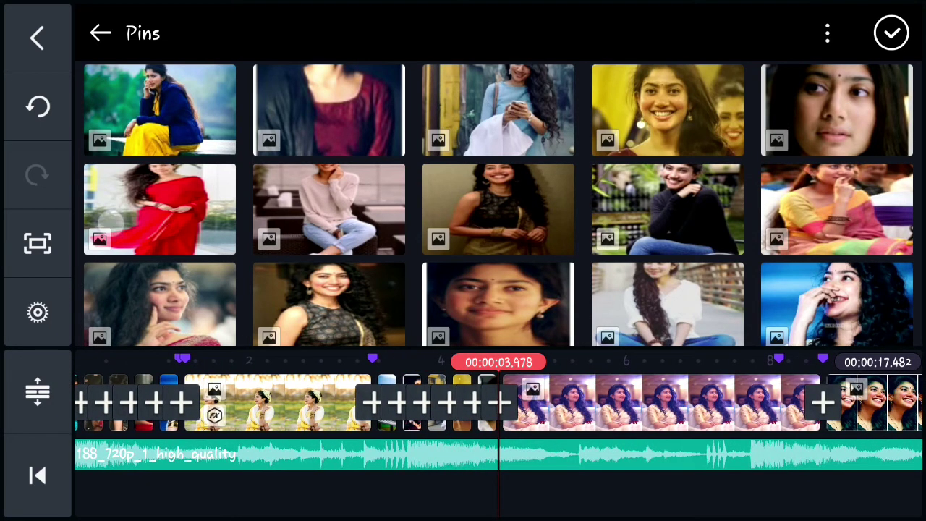
click(110, 221)
click(318, 206)
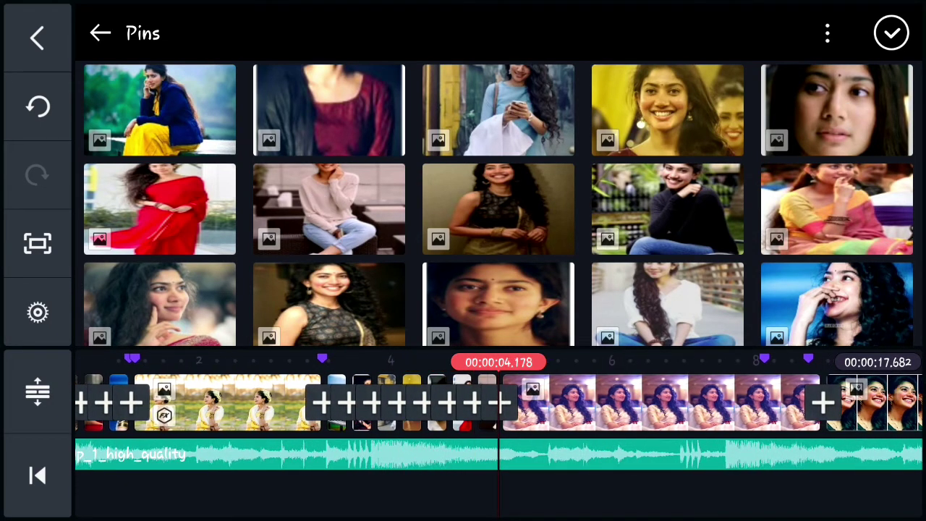
click(665, 216)
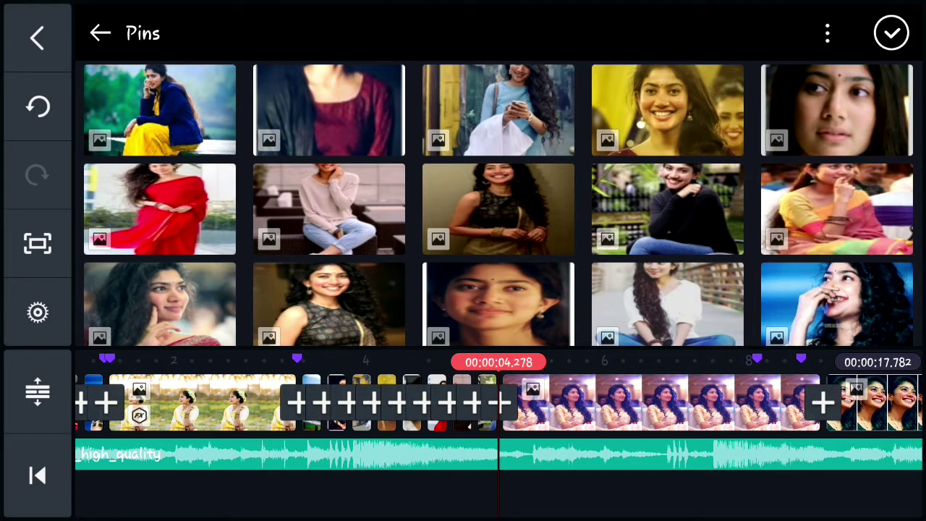
click(666, 304)
click(118, 294)
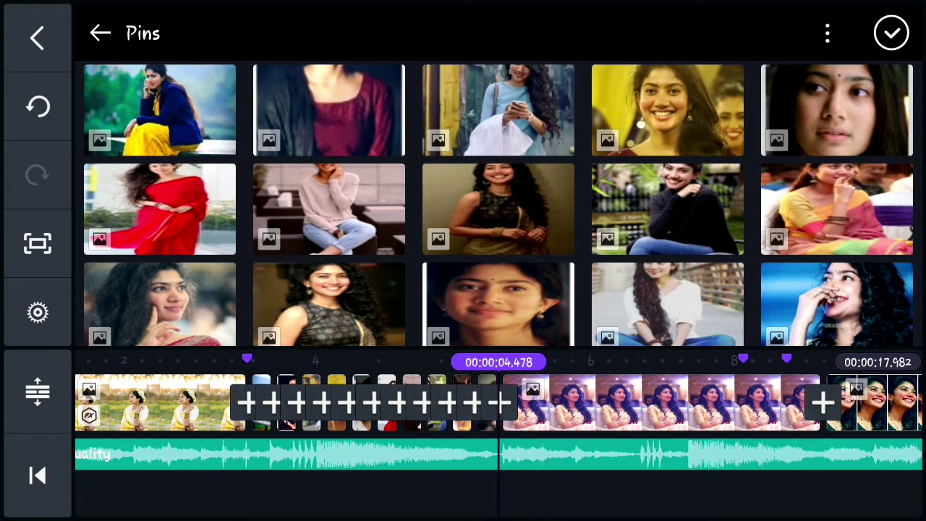
click(893, 38)
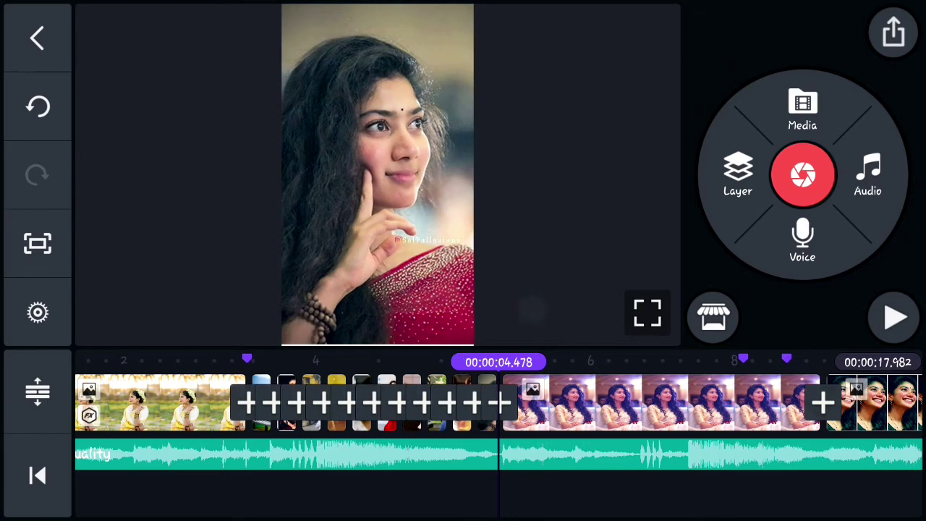
Preview the slideshow and select the cream-saree portrait clip.
drag(760, 405, 918, 405)
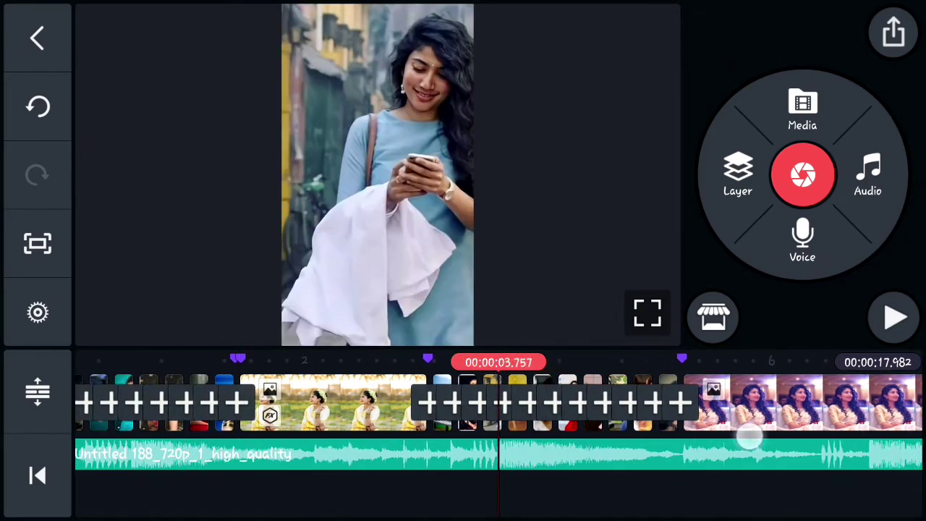
click(894, 318)
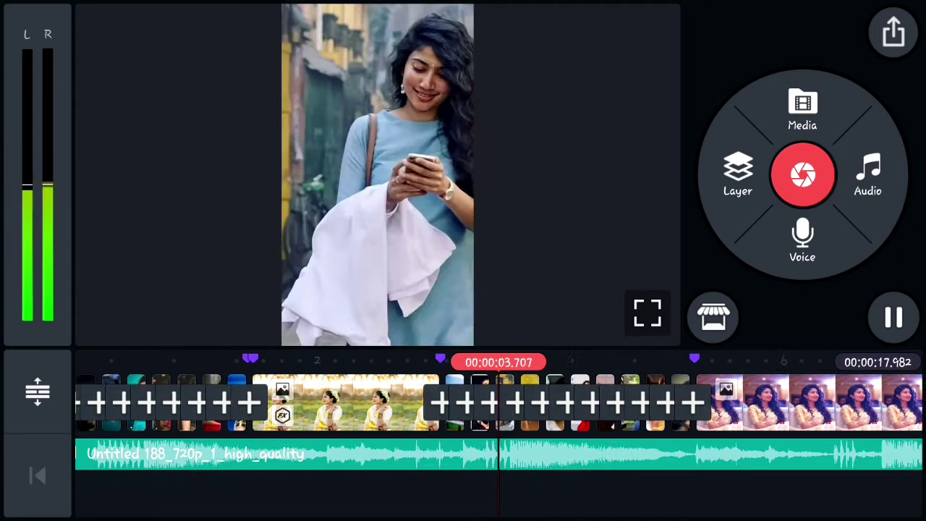
click(893, 319)
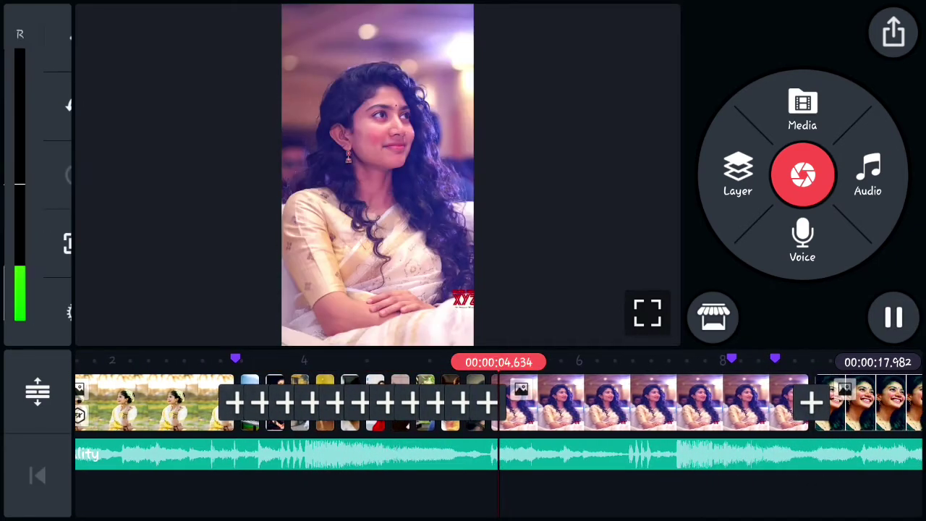
click(894, 318)
click(634, 405)
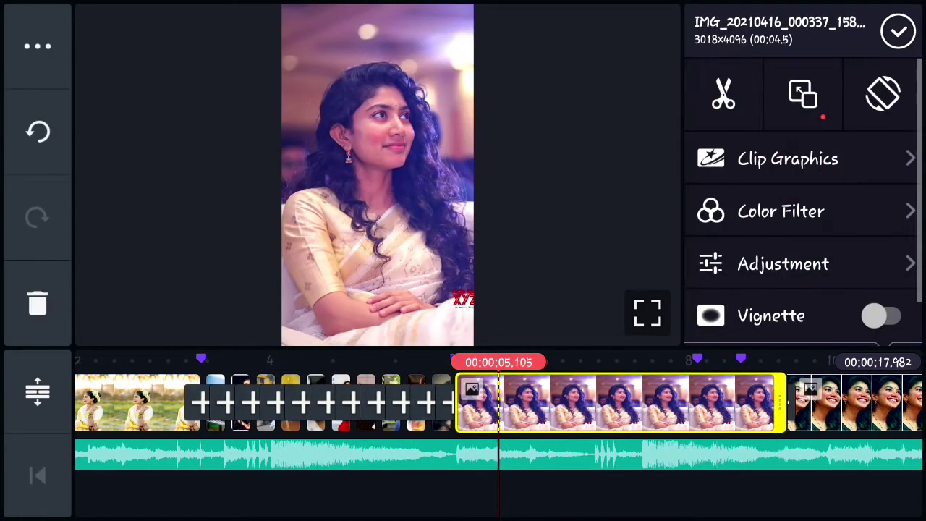
Apply Call Me DJ graphic 01 to the saree portrait, shortened to about 1.5 seconds.
click(839, 154)
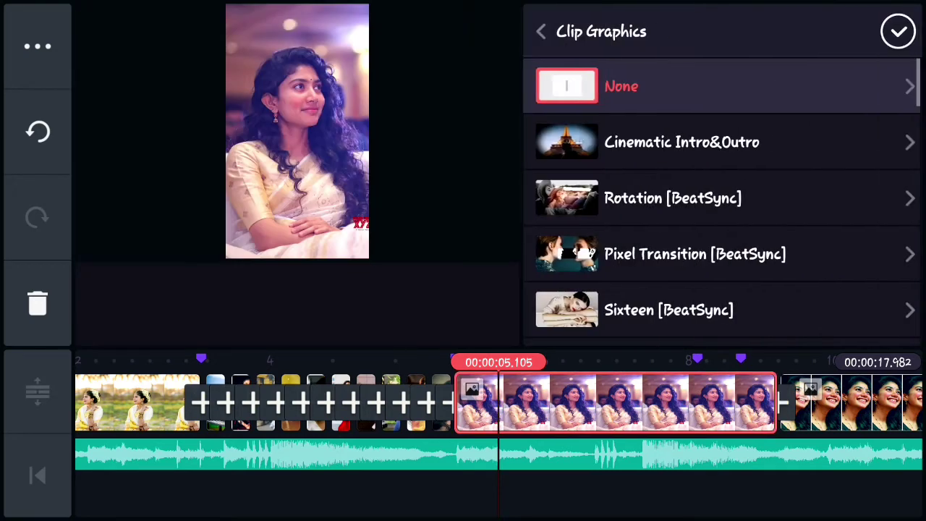
scroll(723, 203, down, 5)
drag(801, 248, 815, 145)
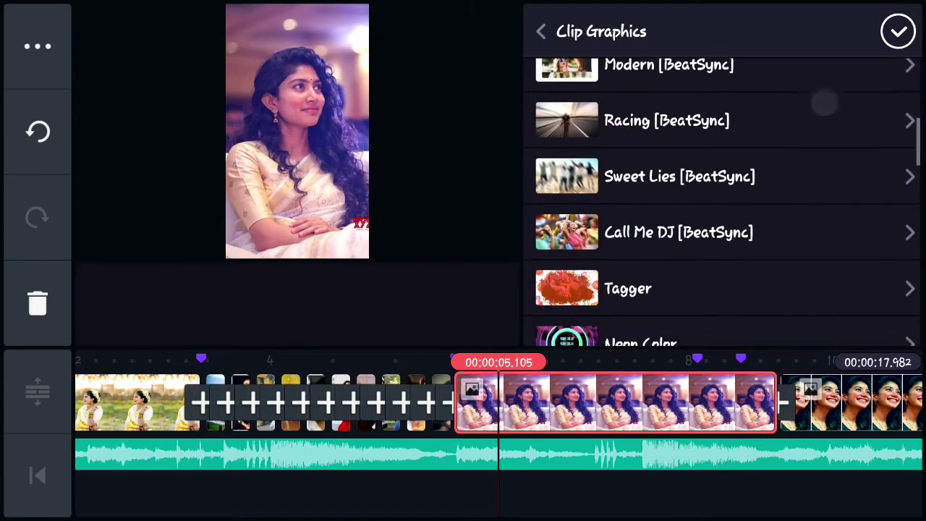
drag(798, 193, 800, 304)
click(800, 261)
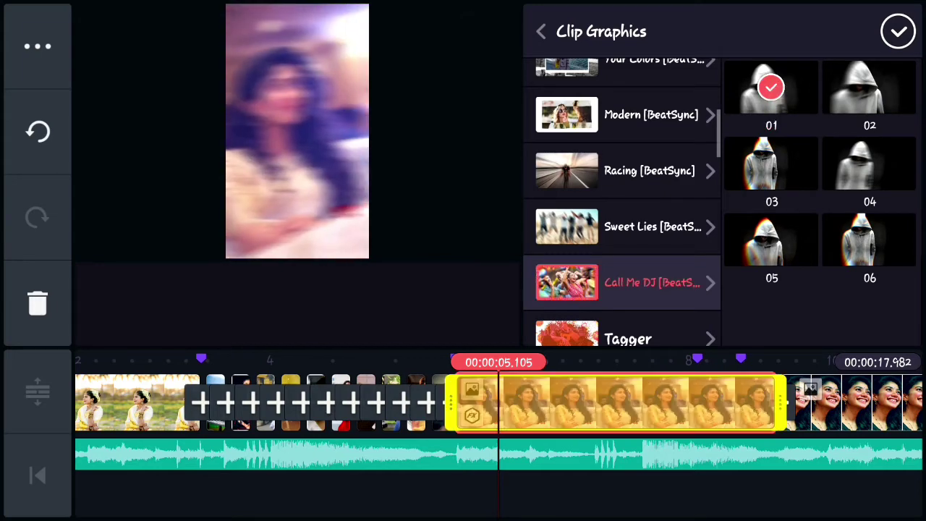
mouse_move(775, 434)
mouse_down()
mouse_move(713, 466)
mouse_move(550, 466)
mouse_up()
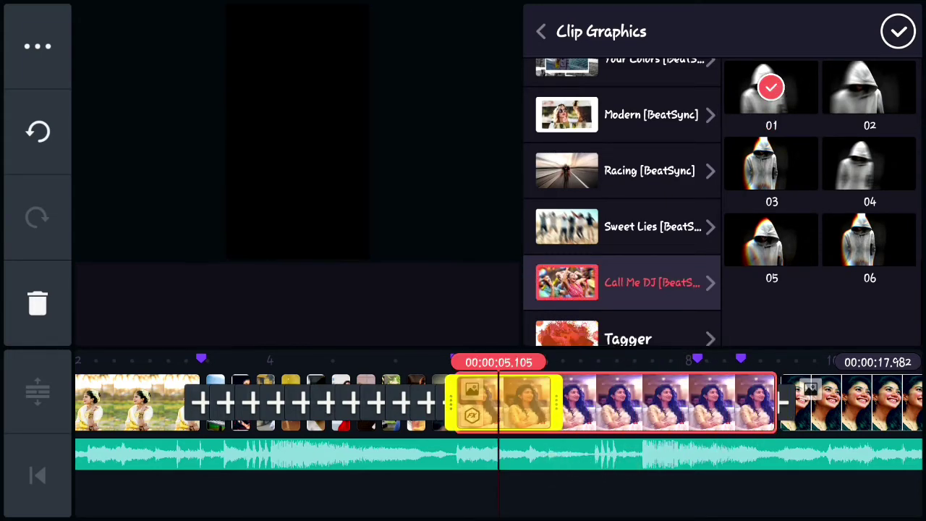
click(897, 30)
click(893, 316)
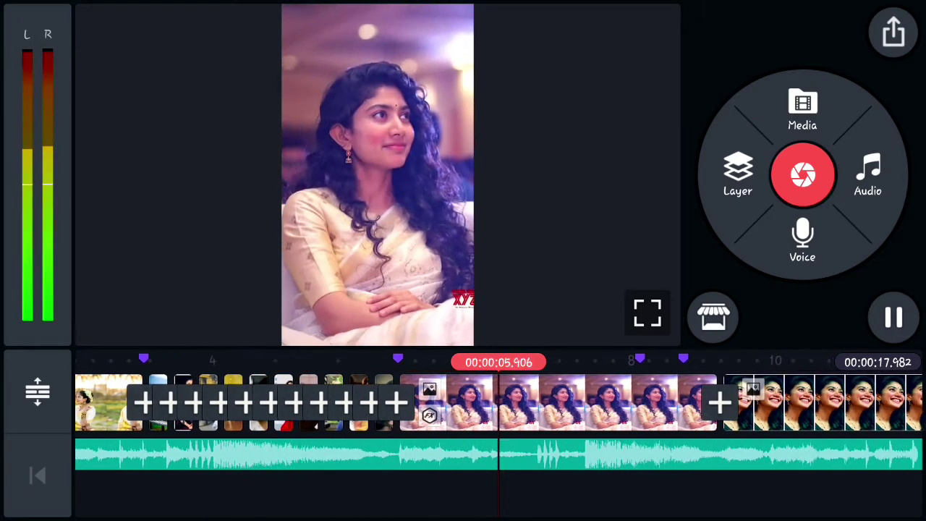
Split the saree portrait at 7.815 seconds and delete its tail, leaving 16.815 seconds.
click(893, 316)
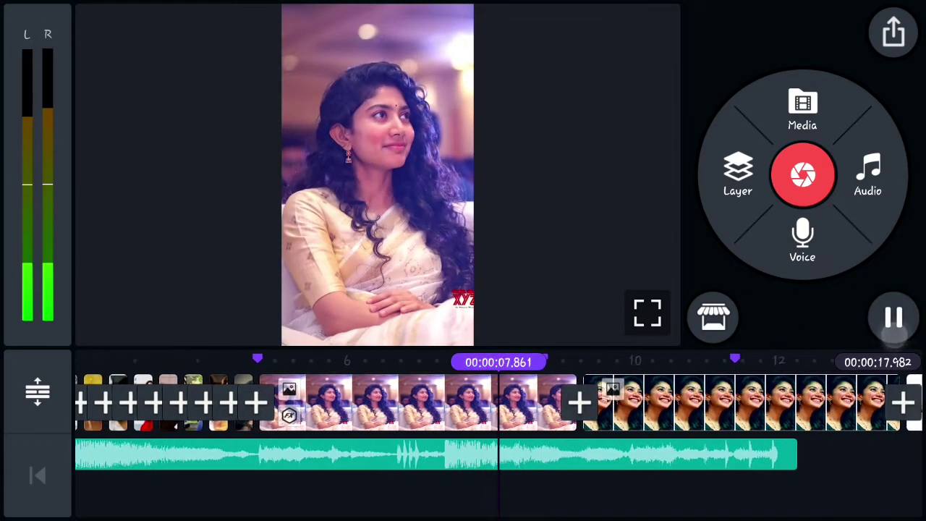
drag(651, 402, 656, 402)
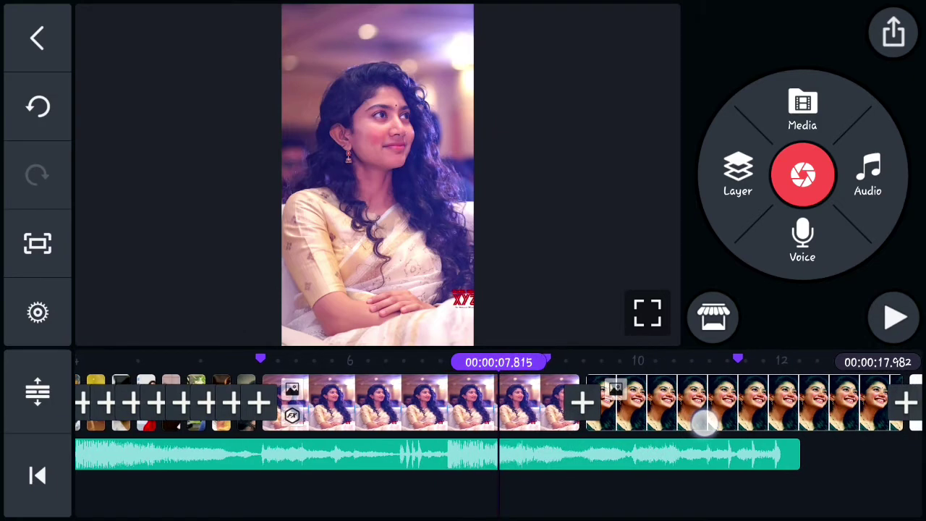
click(531, 402)
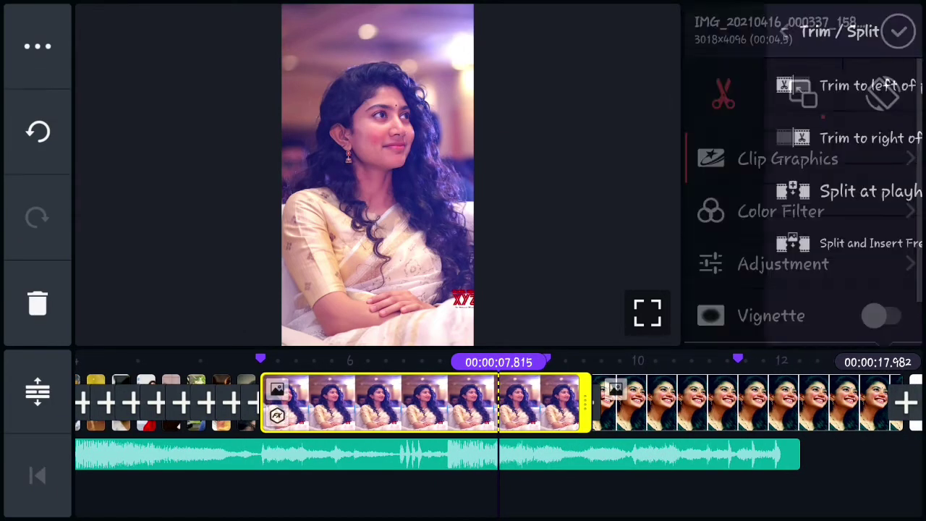
click(811, 195)
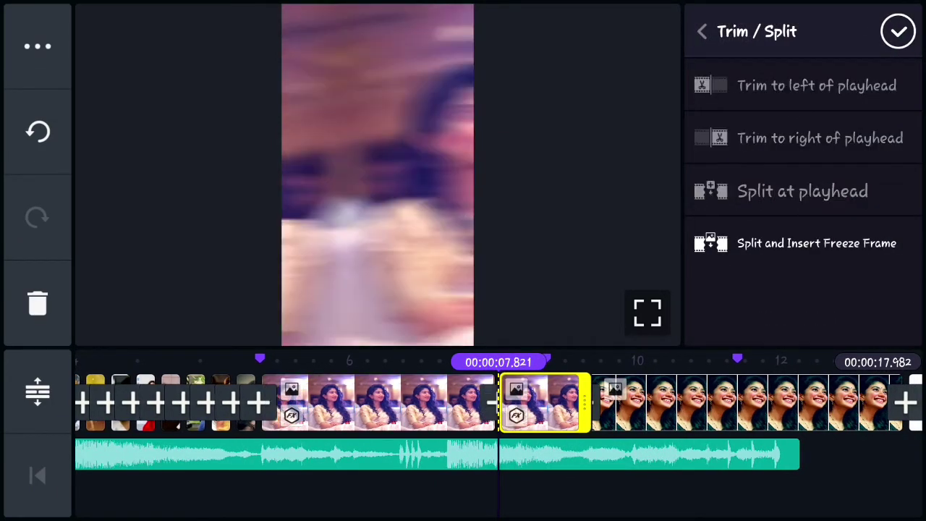
click(898, 32)
click(543, 402)
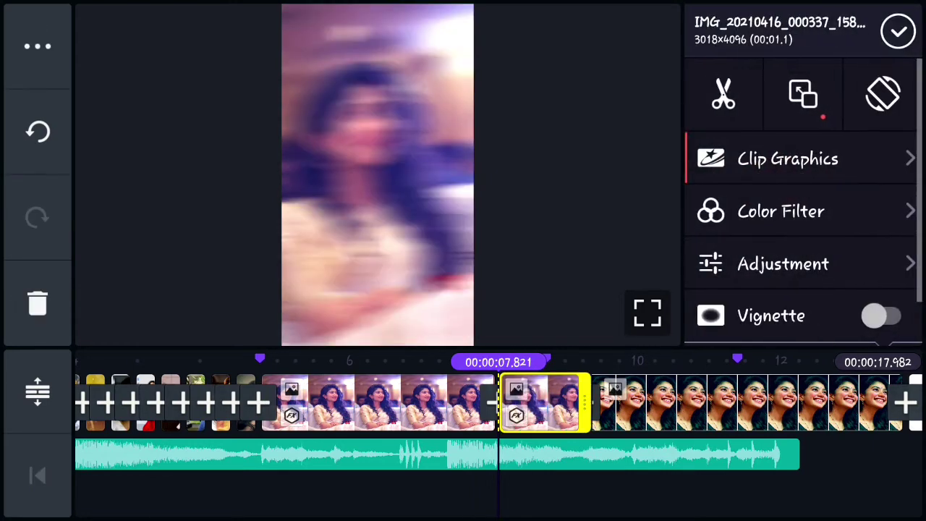
click(37, 303)
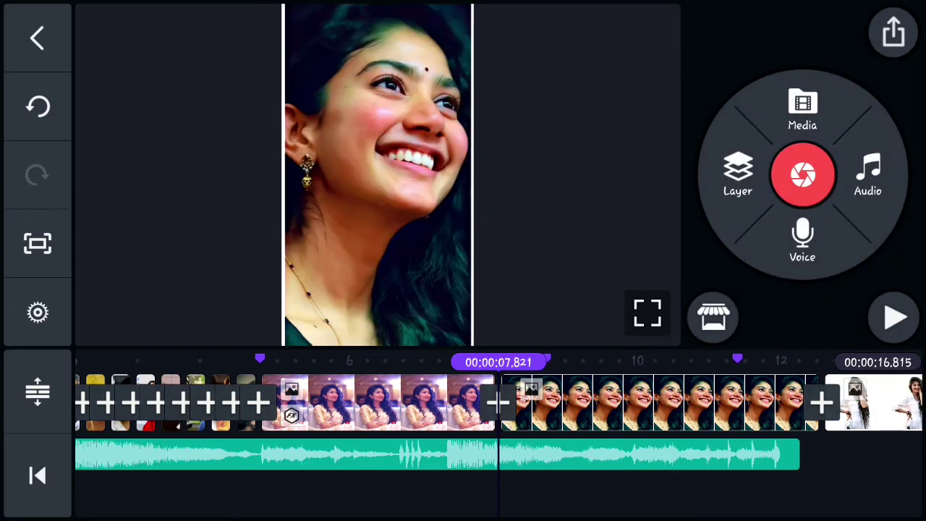
click(820, 109)
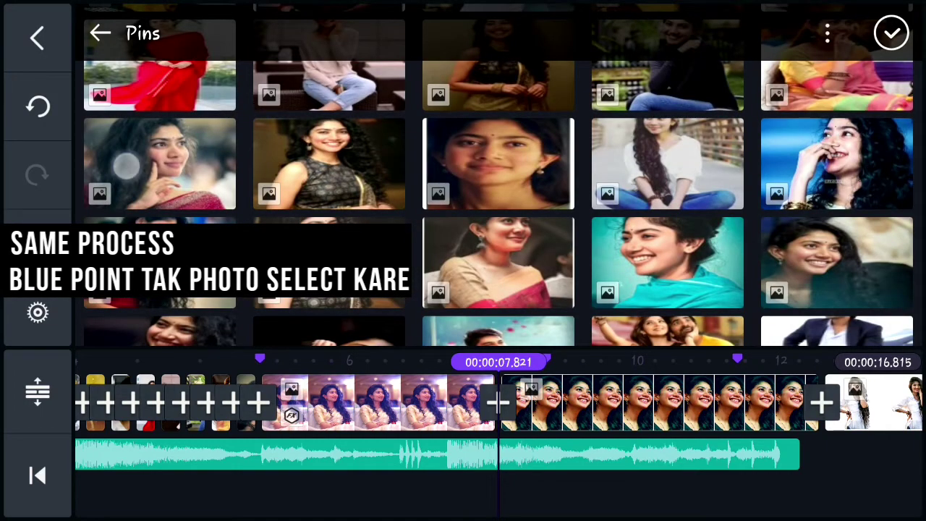
Insert a burst of three short Pins photos before the smiling close-up.
click(126, 166)
click(506, 184)
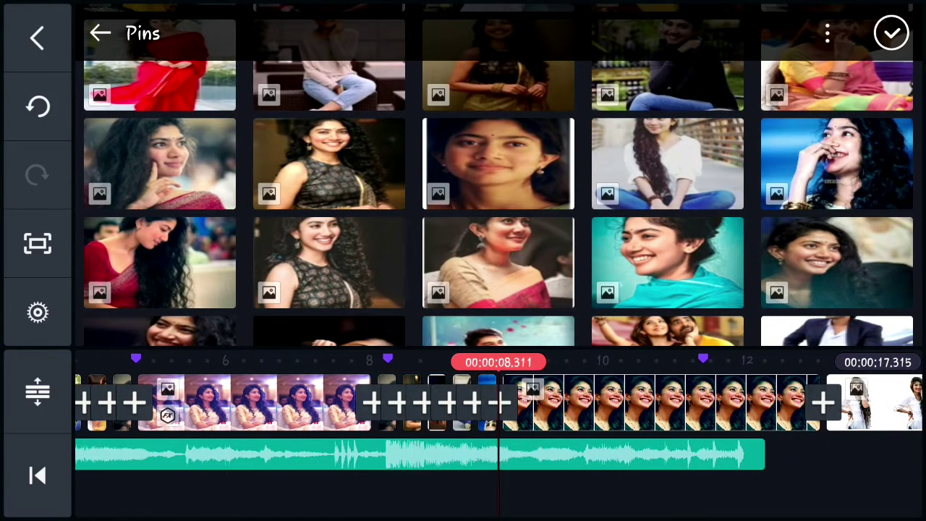
click(891, 33)
click(659, 401)
Apply the Call Me DJ 04 clip graphic to the smiling close-up.
drag(622, 289, 622, 123)
click(651, 261)
click(898, 31)
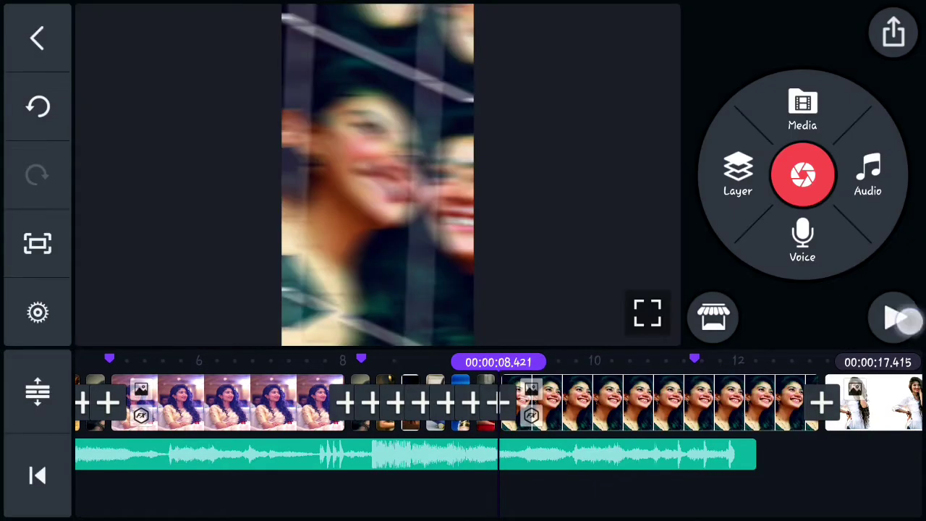
drag(651, 401, 362, 401)
click(868, 155)
click(869, 163)
click(897, 31)
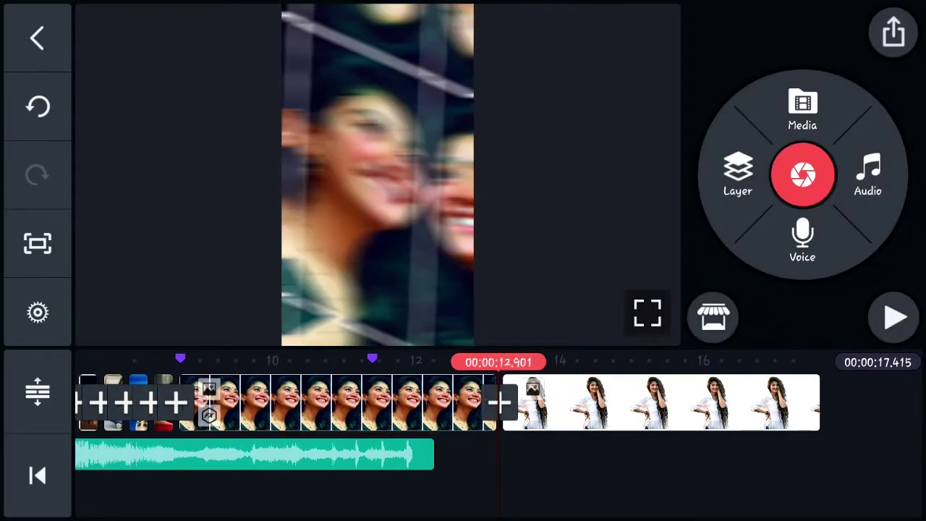
Play back the new photos, select the close-up and park the playhead near 11.09 seconds.
drag(759, 412, 868, 412)
drag(698, 429, 731, 431)
click(894, 317)
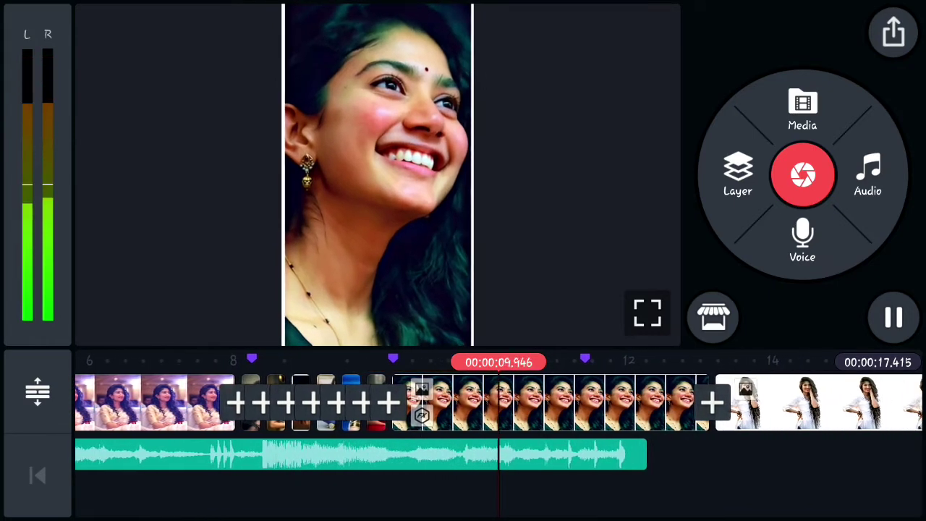
click(894, 317)
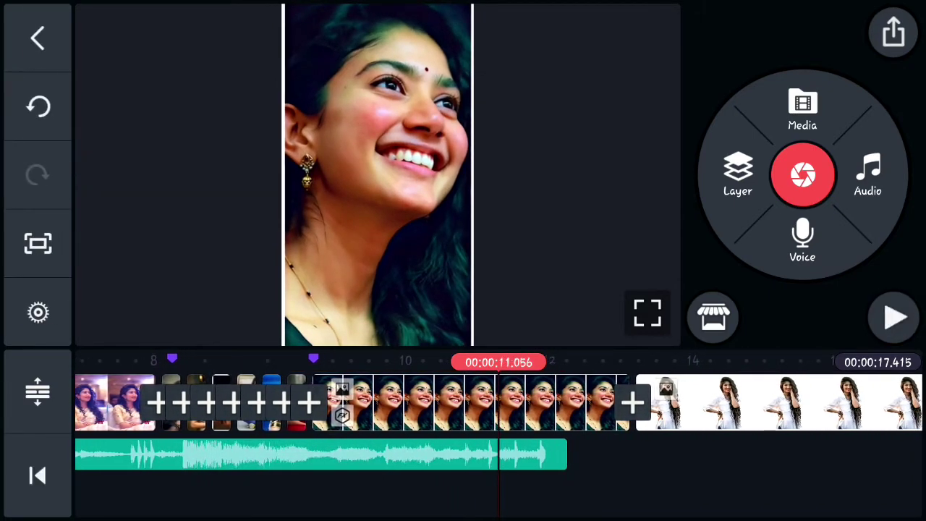
click(556, 405)
drag(767, 419, 766, 420)
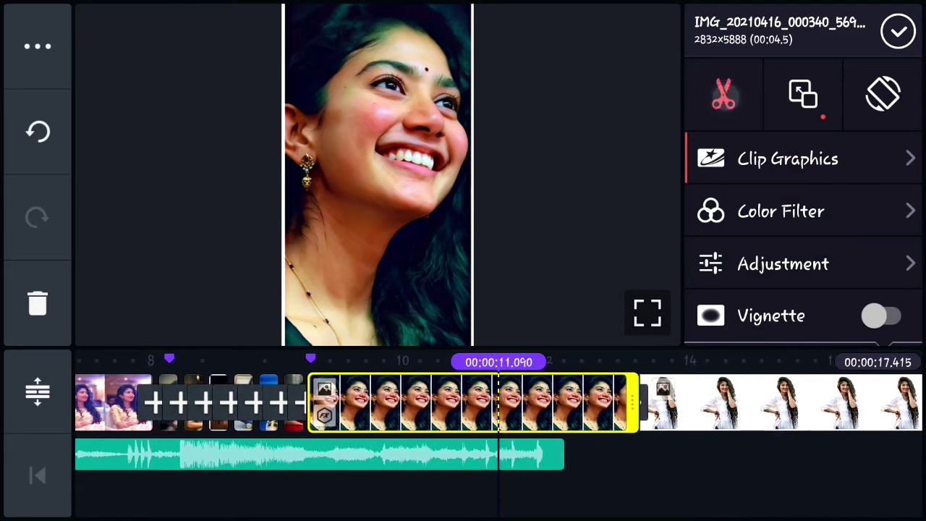
Split the close-up at 11.09 seconds, deleting its tail and the white-background photo clip.
click(723, 94)
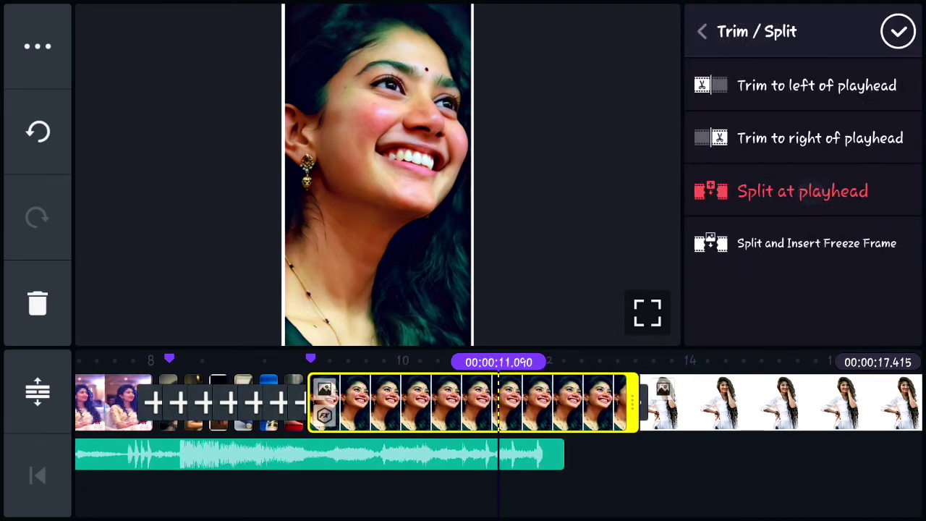
click(802, 191)
click(564, 402)
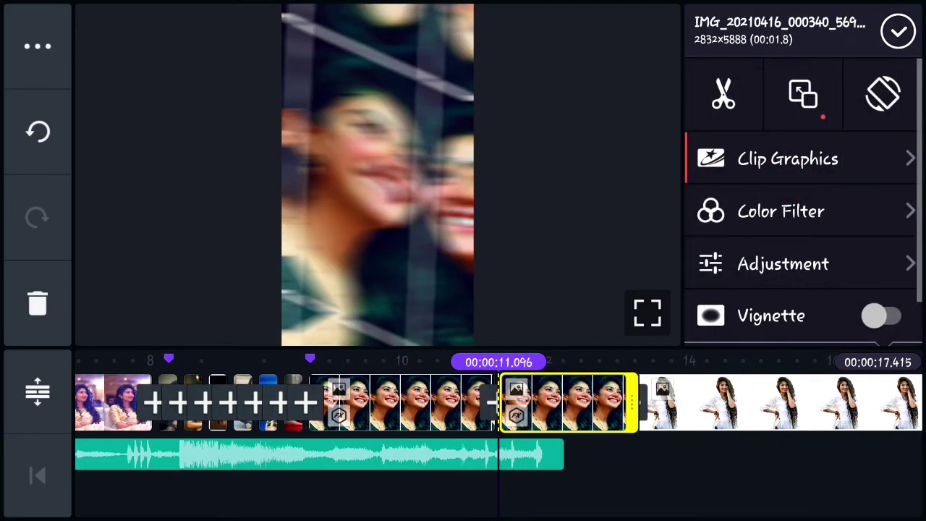
click(27, 314)
click(705, 399)
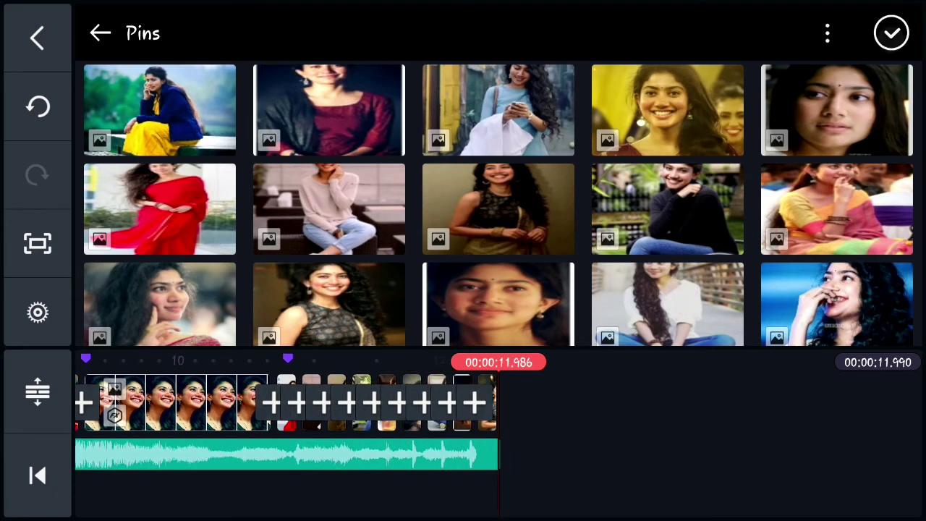
Close the photo browser and bring the playhead back to the very start of the slideshow.
click(891, 34)
drag(672, 424, 904, 424)
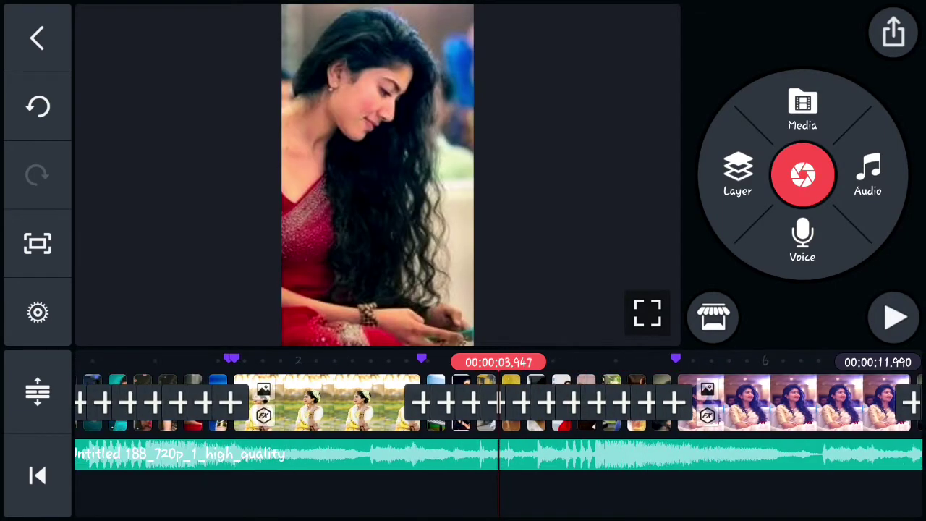
click(38, 475)
drag(564, 413, 502, 413)
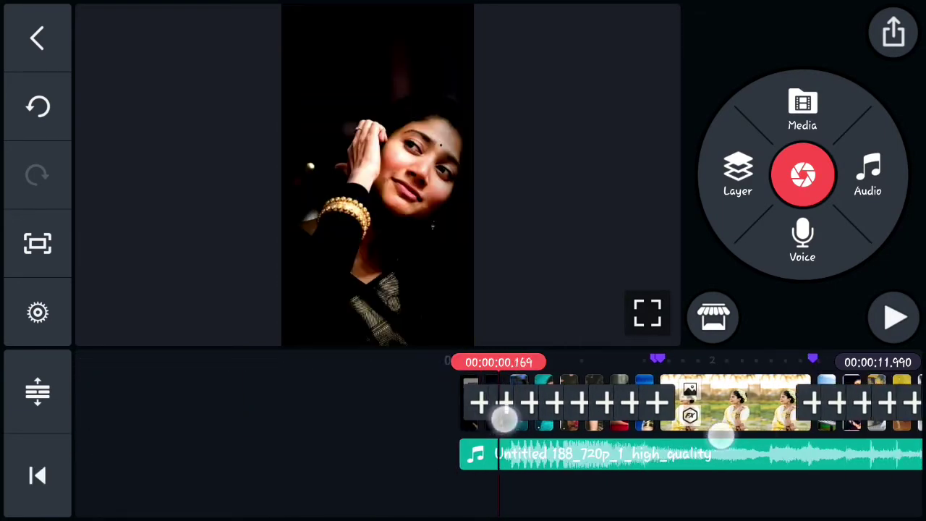
drag(703, 432, 767, 433)
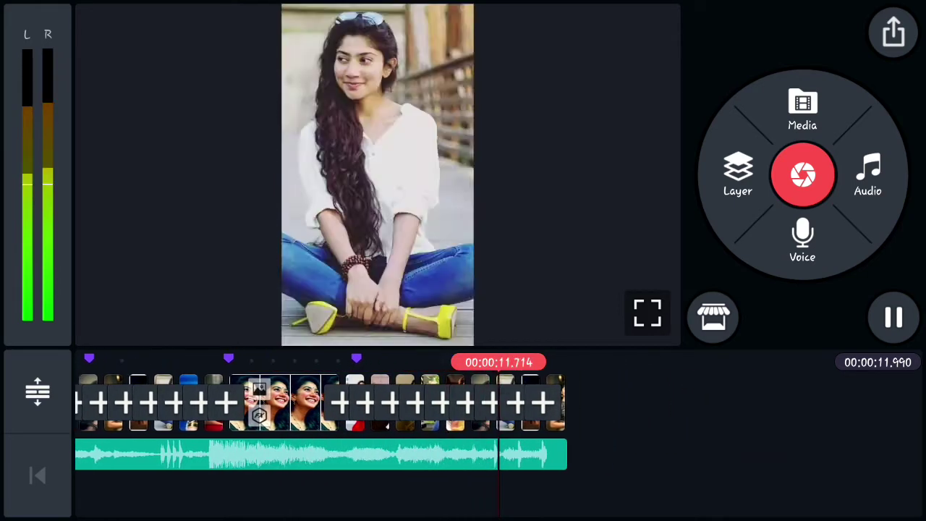
drag(800, 426, 897, 426)
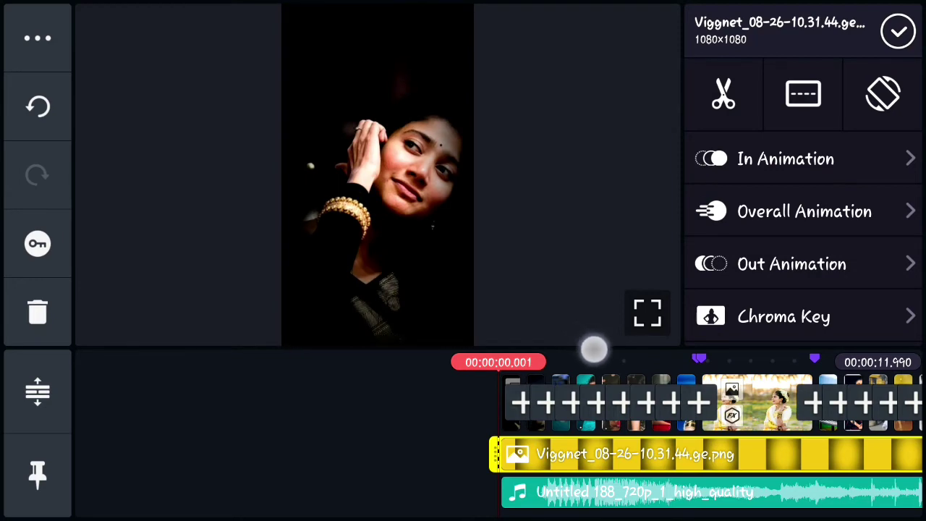
Extend the Viggnet vignette layer to the video's end and return the playhead to the start.
drag(723, 405, 506, 405)
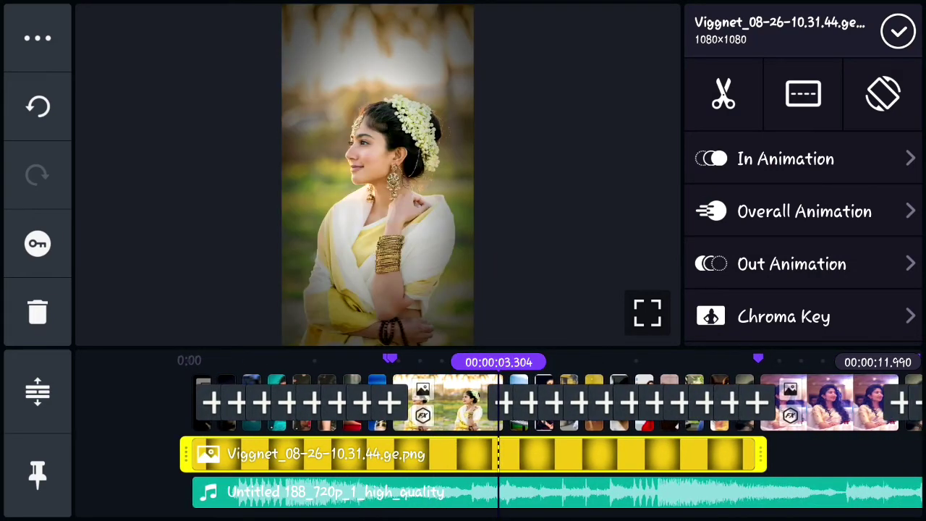
drag(900, 454, 904, 454)
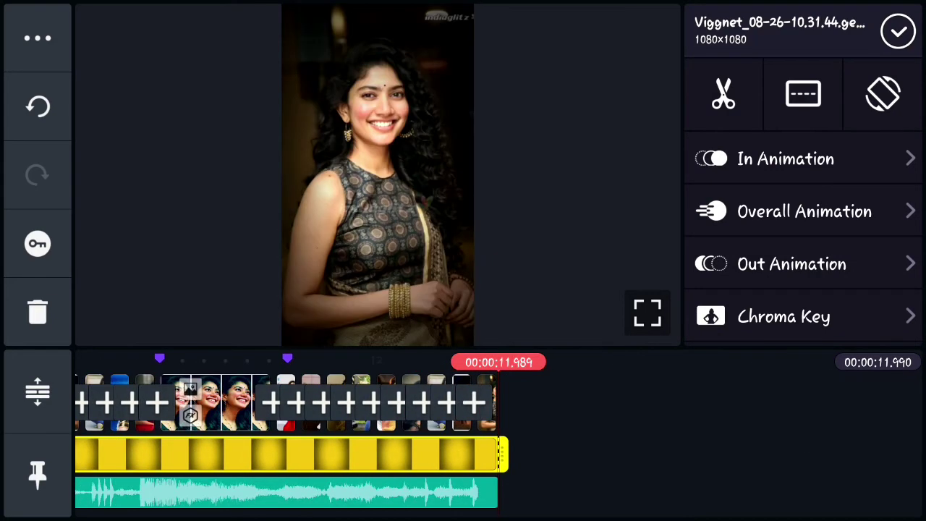
drag(795, 412, 904, 411)
click(898, 31)
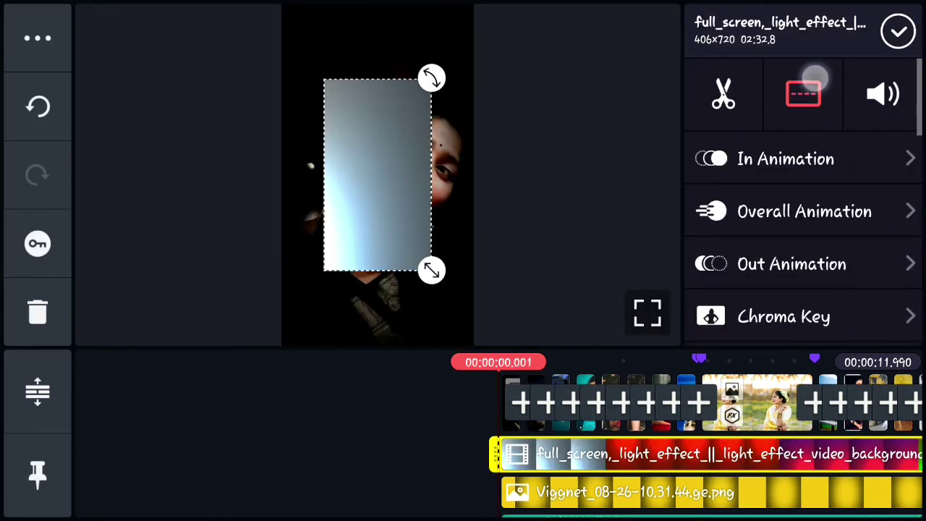
Make the light-effect layer full-screen with Screen blending mode.
click(814, 76)
click(855, 136)
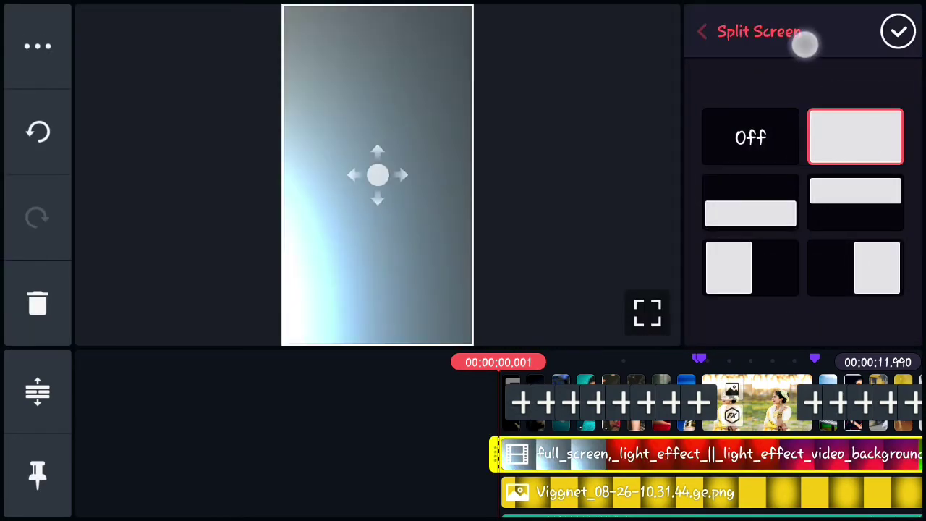
click(701, 31)
scroll(803, 203, down, 5)
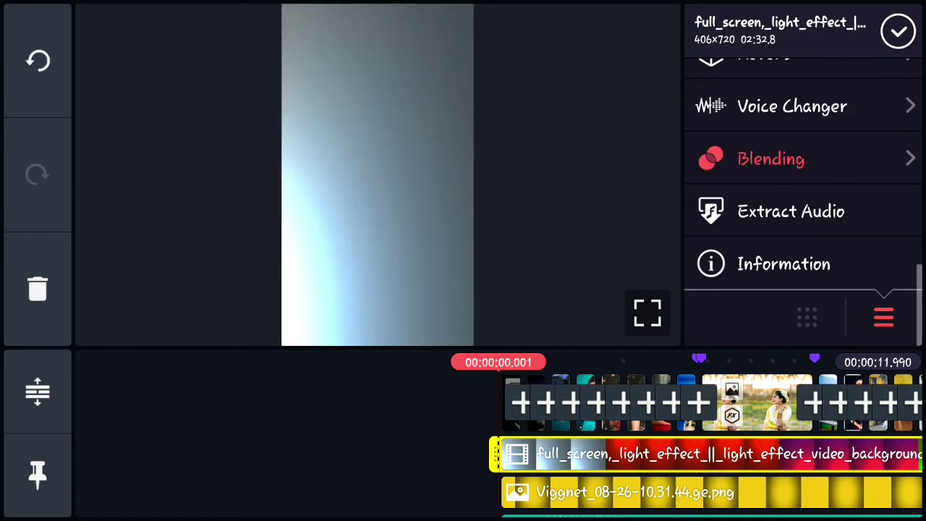
click(770, 159)
click(761, 332)
click(897, 31)
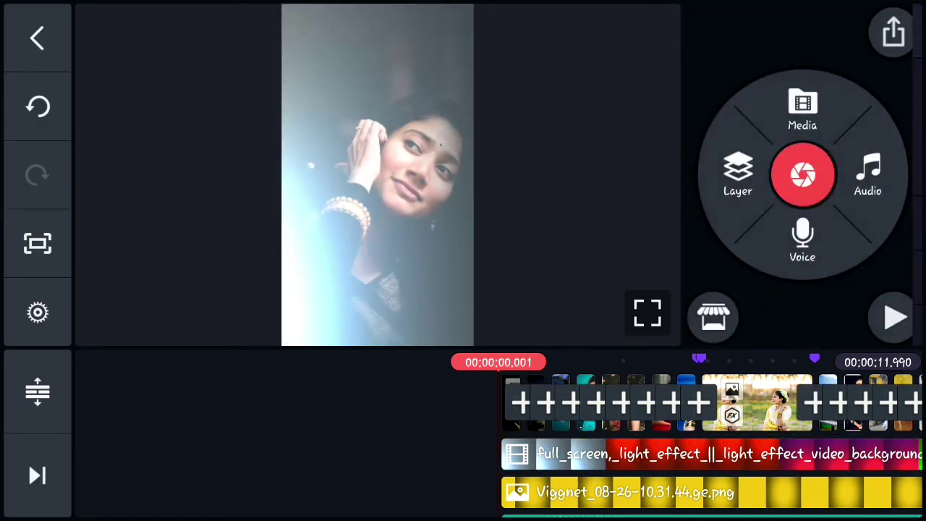
Trim the light-effect layer's end at the playhead so it ends with the video.
drag(904, 405, 506, 405)
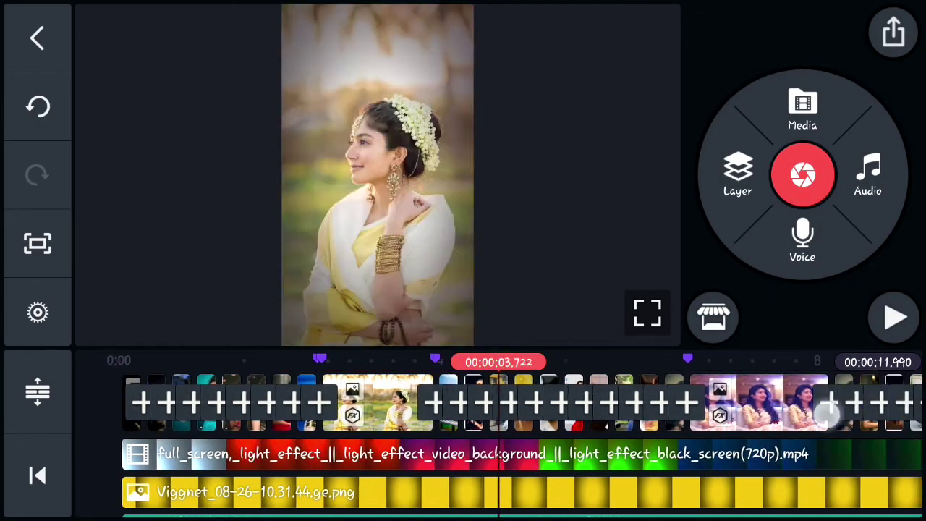
drag(791, 419, 362, 412)
click(702, 454)
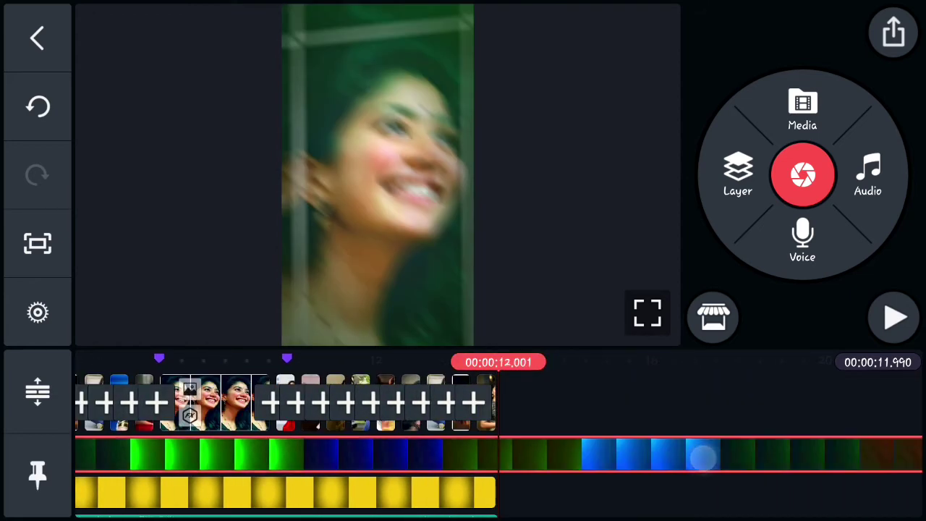
click(723, 94)
click(816, 134)
click(897, 31)
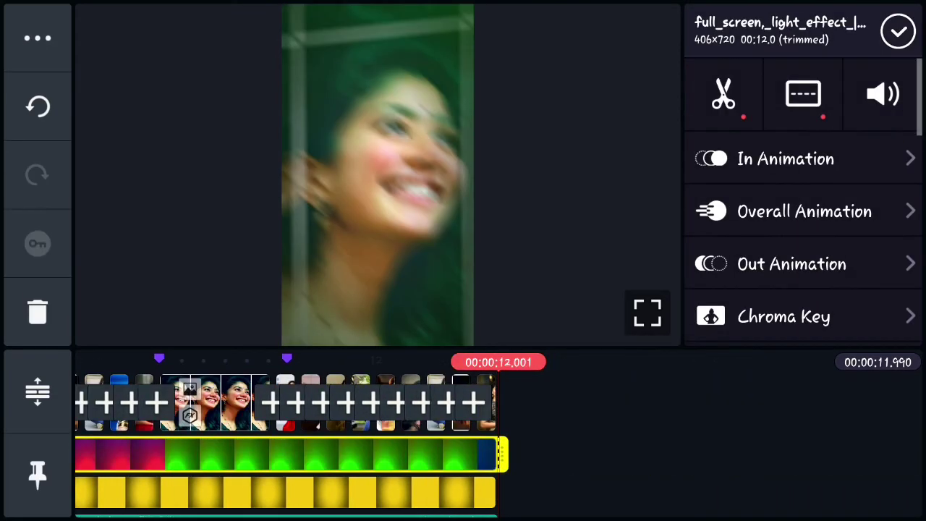
click(884, 93)
click(896, 31)
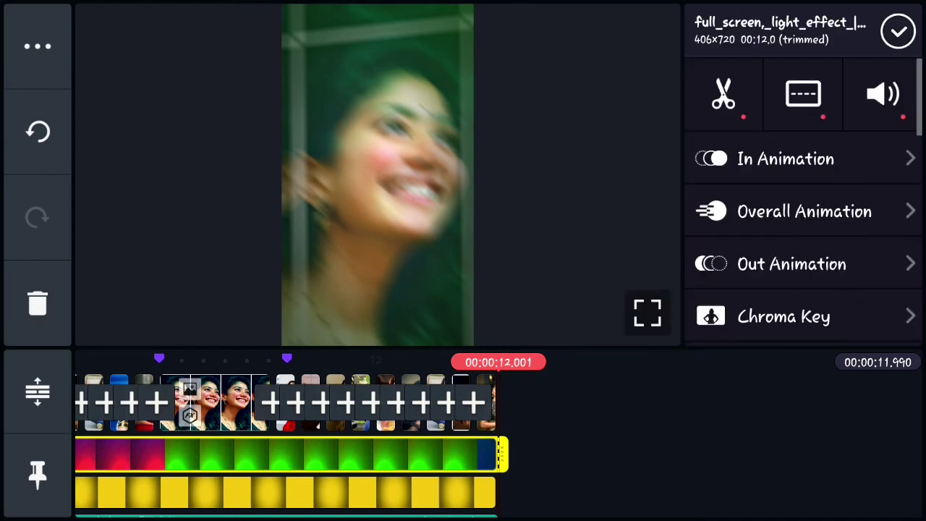
drag(791, 386, 912, 390)
click(896, 32)
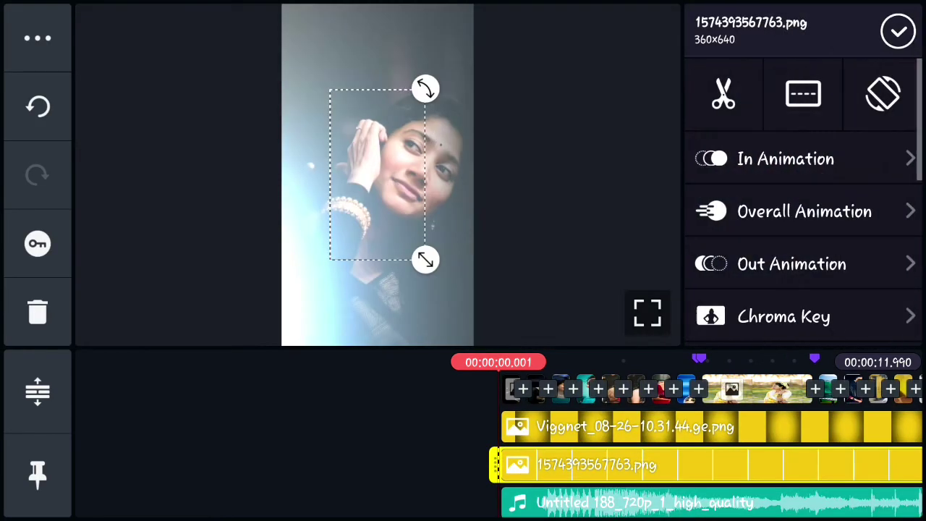
Set the frame PNG layer to full-screen and stretch it to the timeline's end.
click(802, 94)
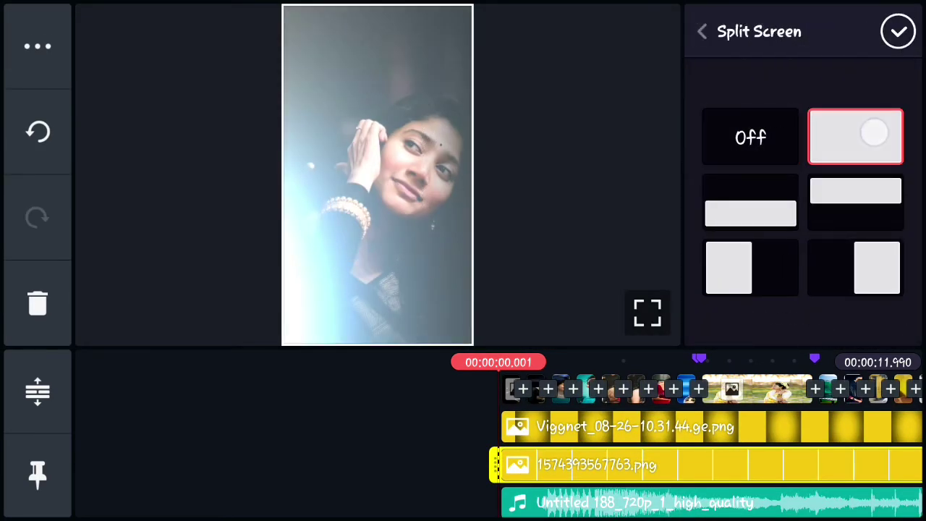
click(895, 32)
drag(651, 434, 348, 434)
click(434, 464)
drag(768, 464, 873, 444)
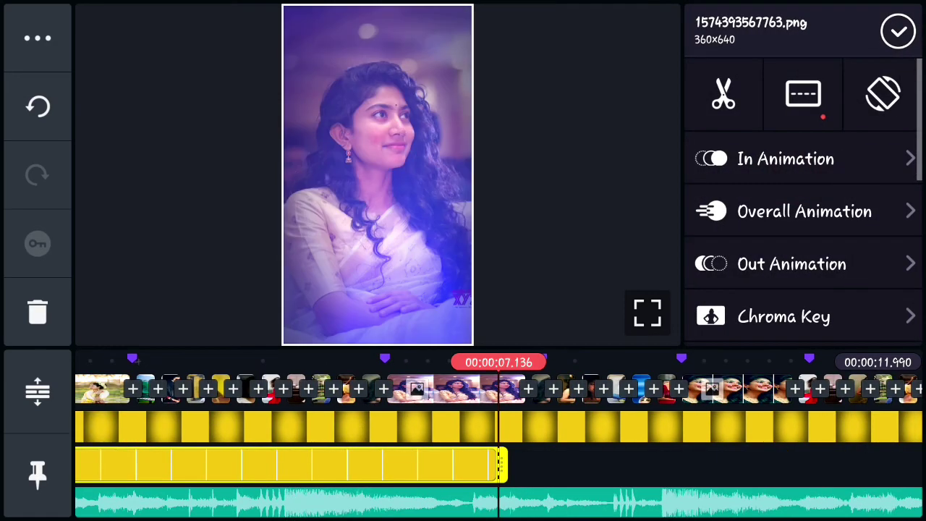
drag(558, 462, 564, 463)
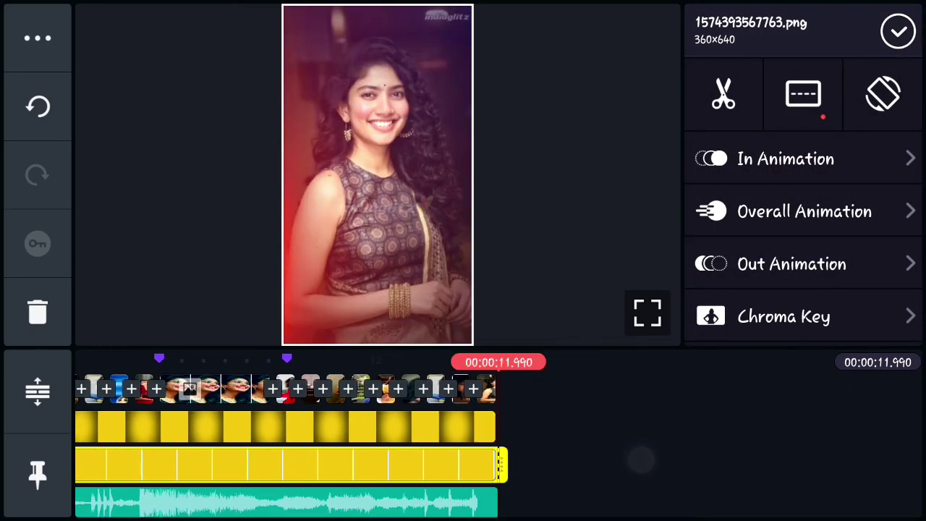
click(897, 32)
mouse_move(289, 434)
mouse_down()
mouse_move(651, 433)
mouse_move(619, 442)
mouse_up()
drag(831, 424, 911, 426)
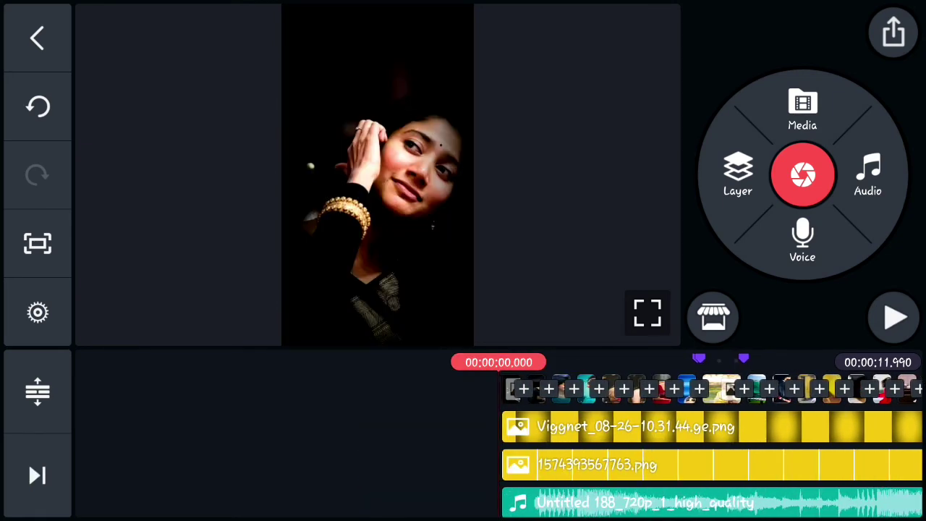
Export the 11.99-second video at HD 720p, 30 fps, high bitrate.
click(893, 32)
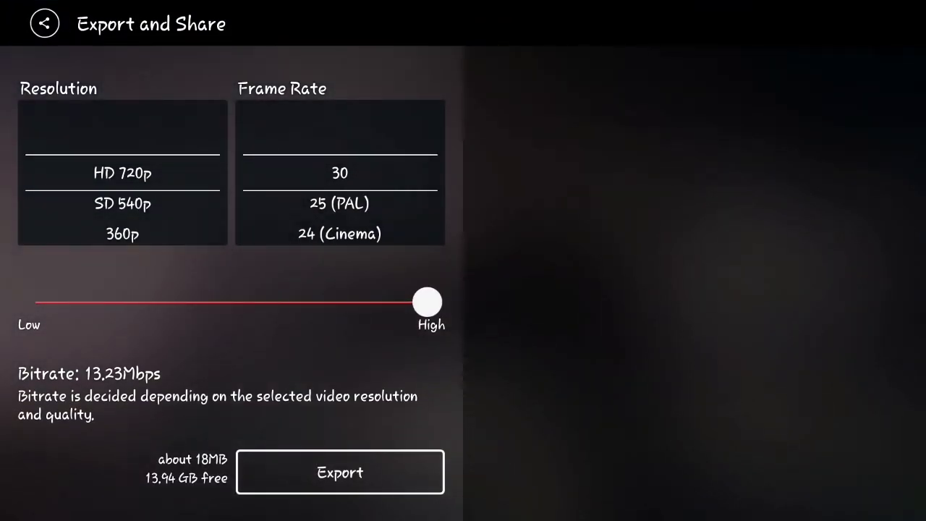
click(340, 471)
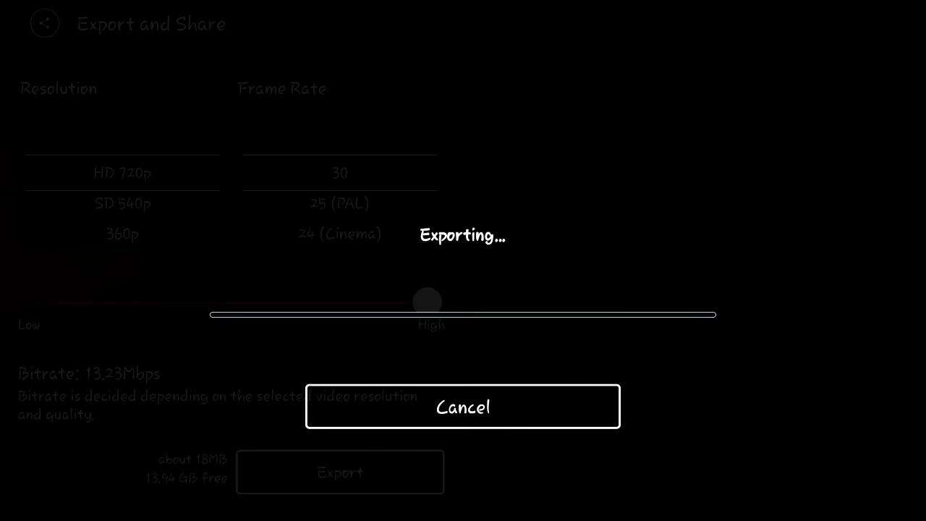